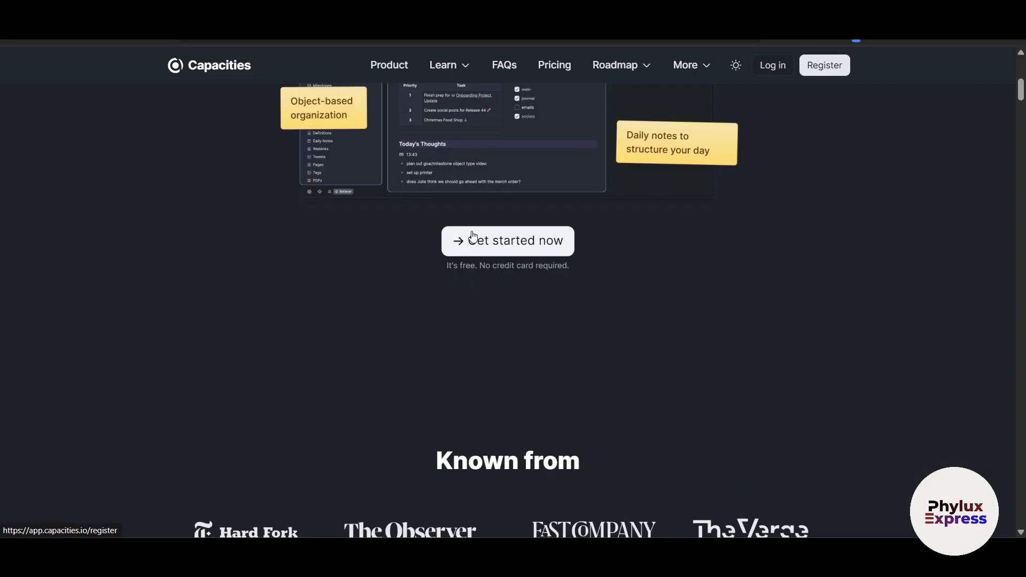
# Step: Browse the Capacities homepage, then reopen it from the search results
pyautogui.scroll(-3, 632, 366)
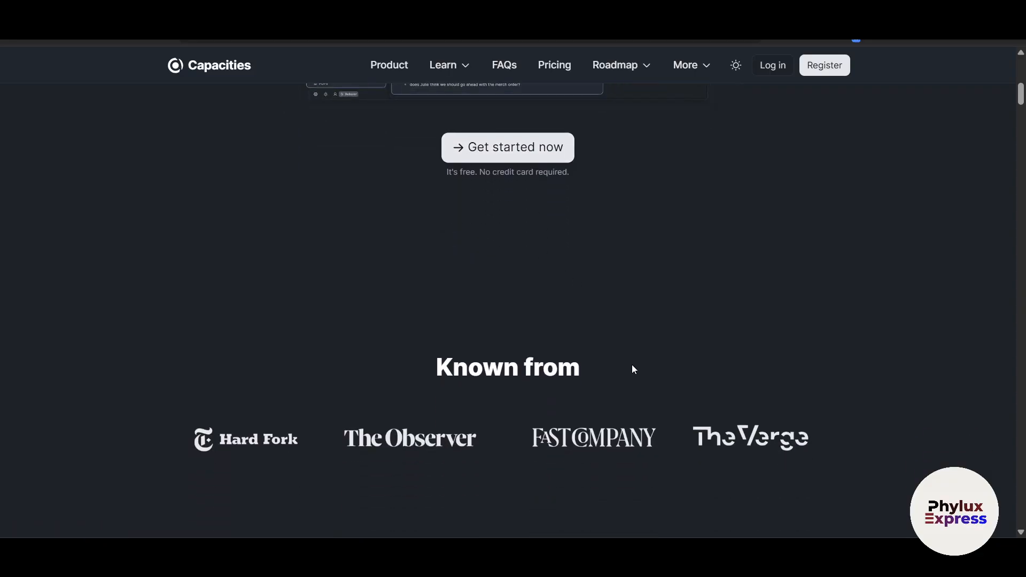
pyautogui.scroll(-7, 633, 369)
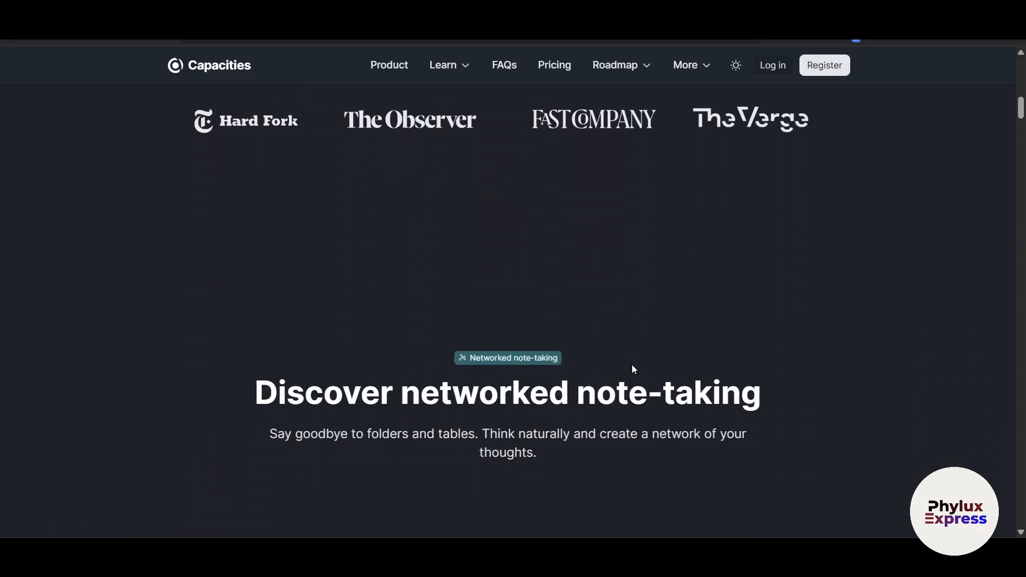
pyautogui.scroll(-1, 634, 370)
pyautogui.scroll(-2, 633, 369)
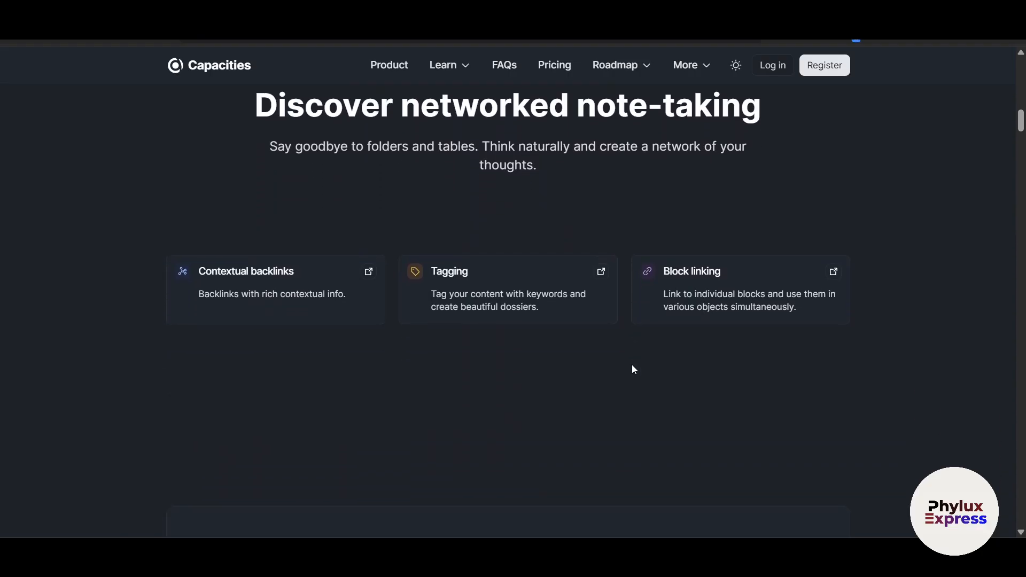
pyautogui.scroll(-4, 633, 367)
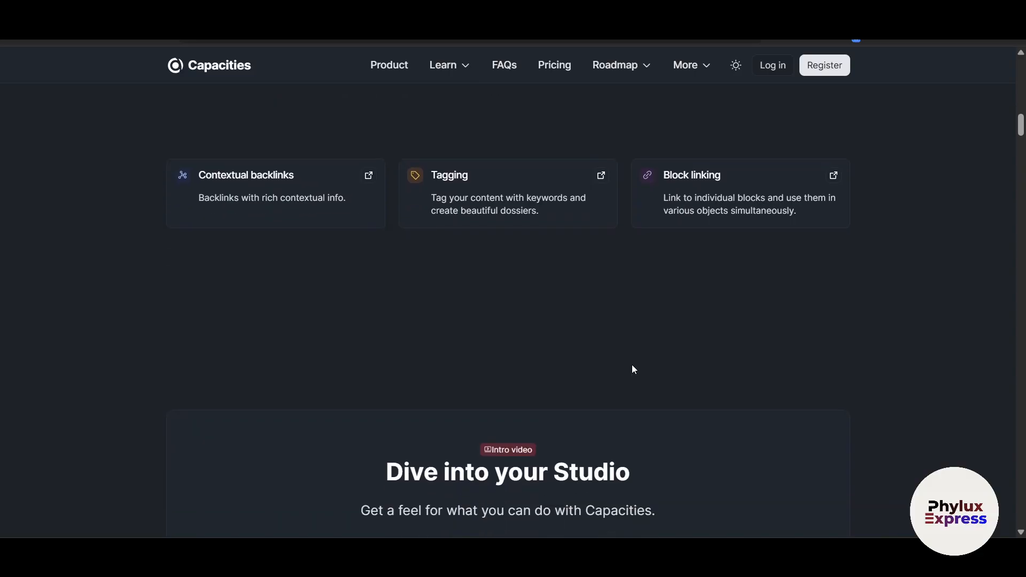
pyautogui.scroll(-9, 634, 370)
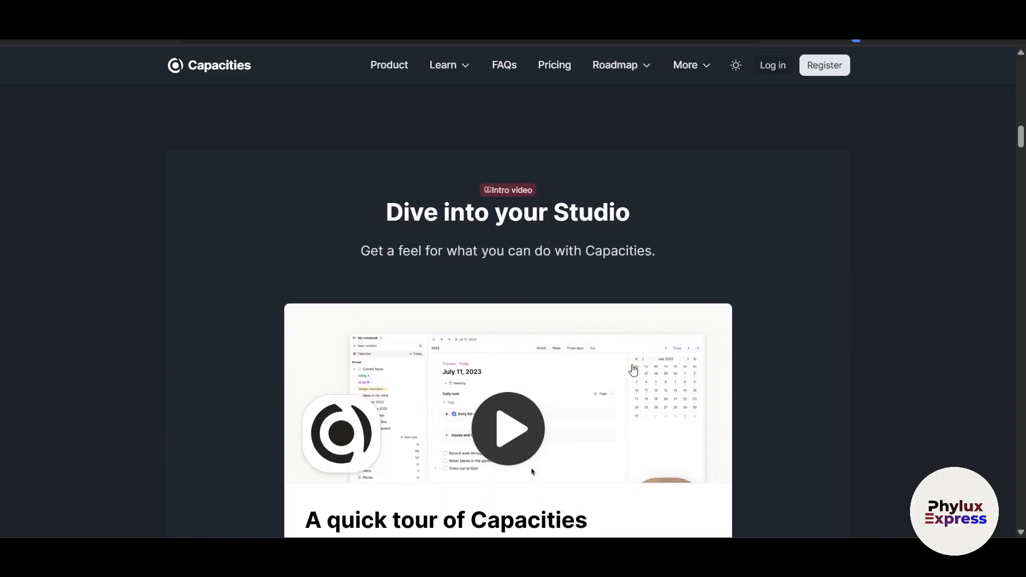
pyautogui.scroll(-14, 634, 370)
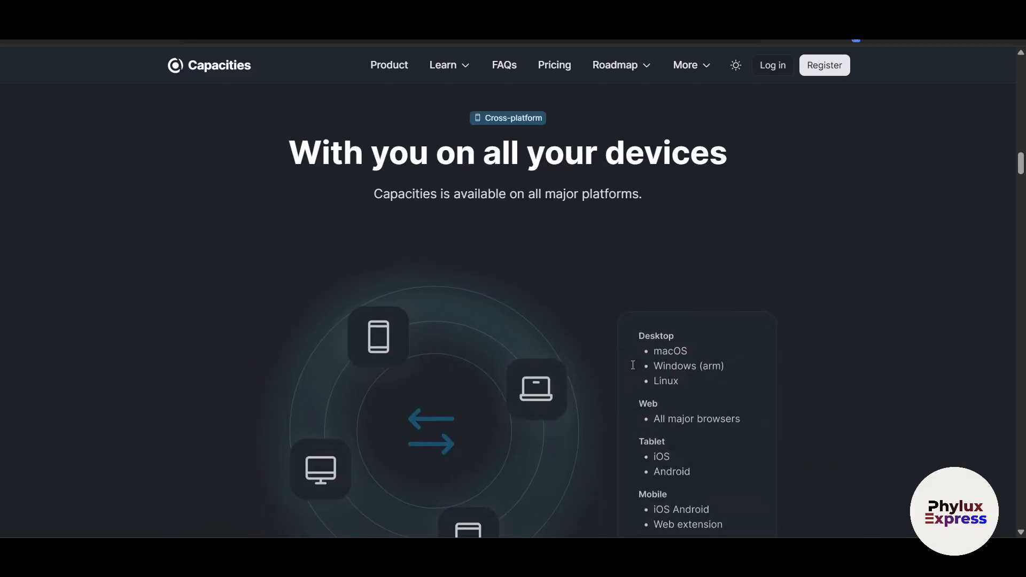
pyautogui.scroll(-6, 633, 370)
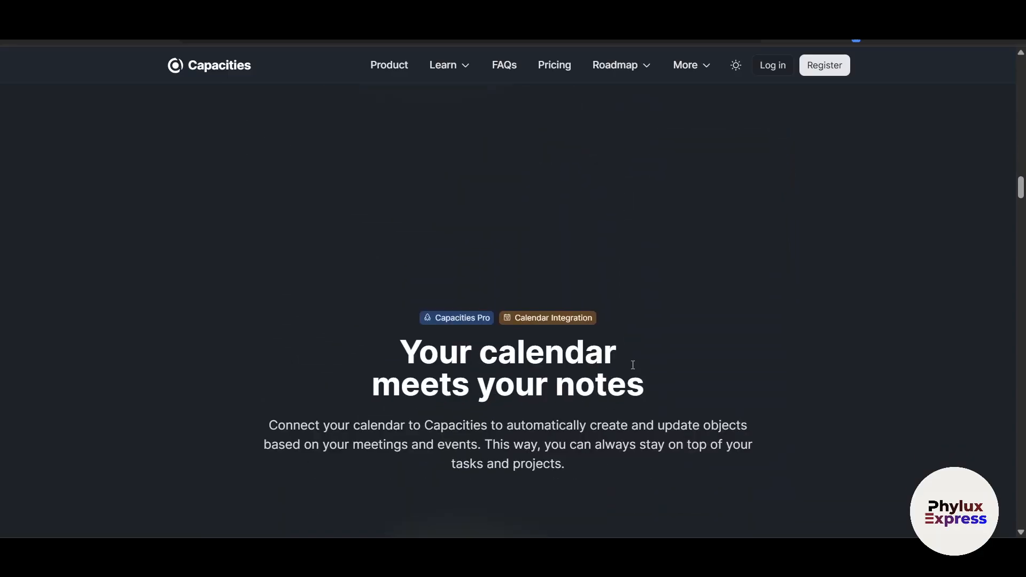
pyautogui.scroll(-3, 633, 365)
pyautogui.scroll(20, 633, 364)
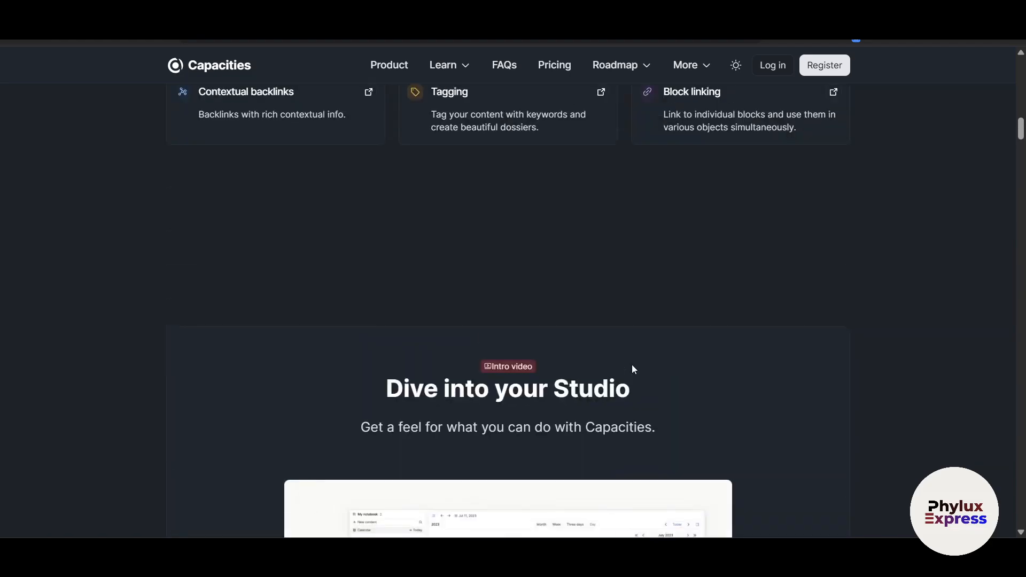
pyautogui.hscroll(-5, 116, 312)
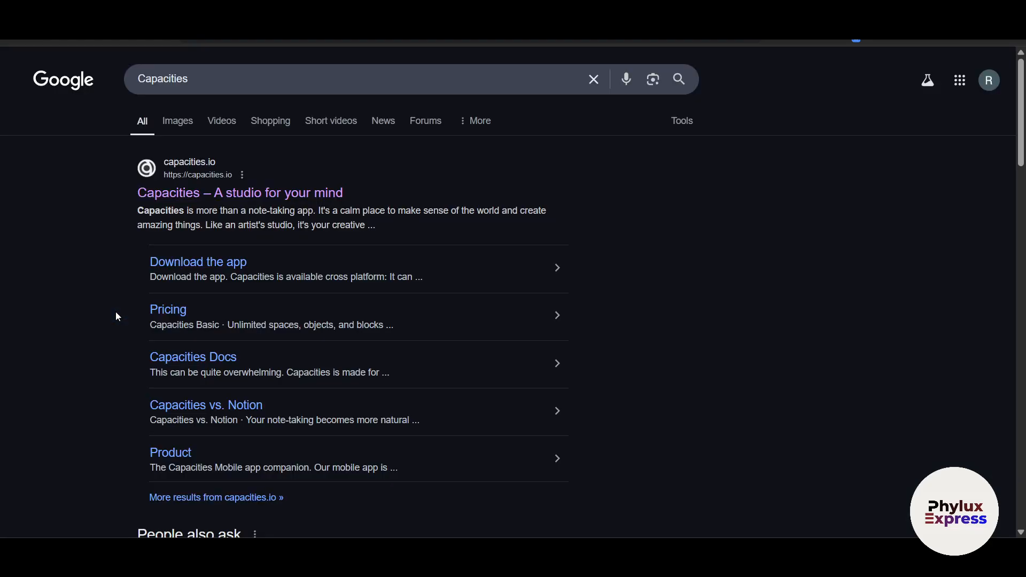
pyautogui.click(201, 193)
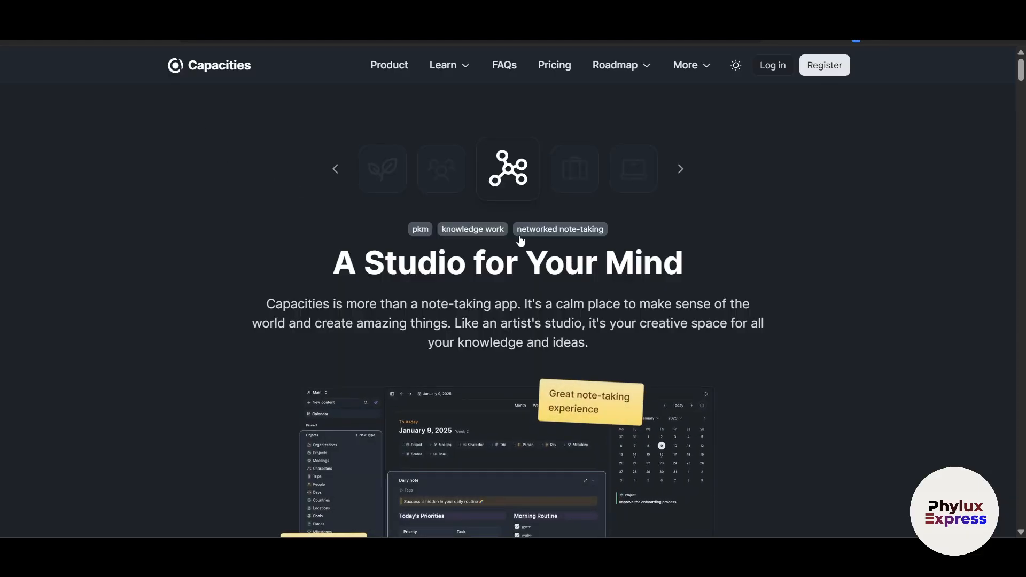
# Step: Open the Pricing page and look over the Basic, Pro and Believer plan cards
pyautogui.click(563, 76)
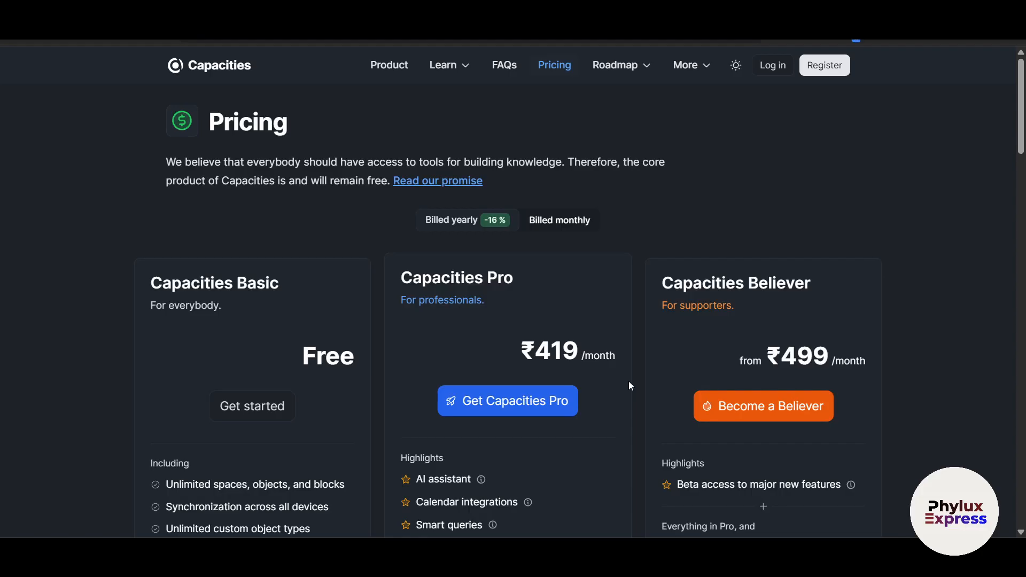
pyautogui.scroll(-2, 629, 382)
pyautogui.scroll(2, 628, 380)
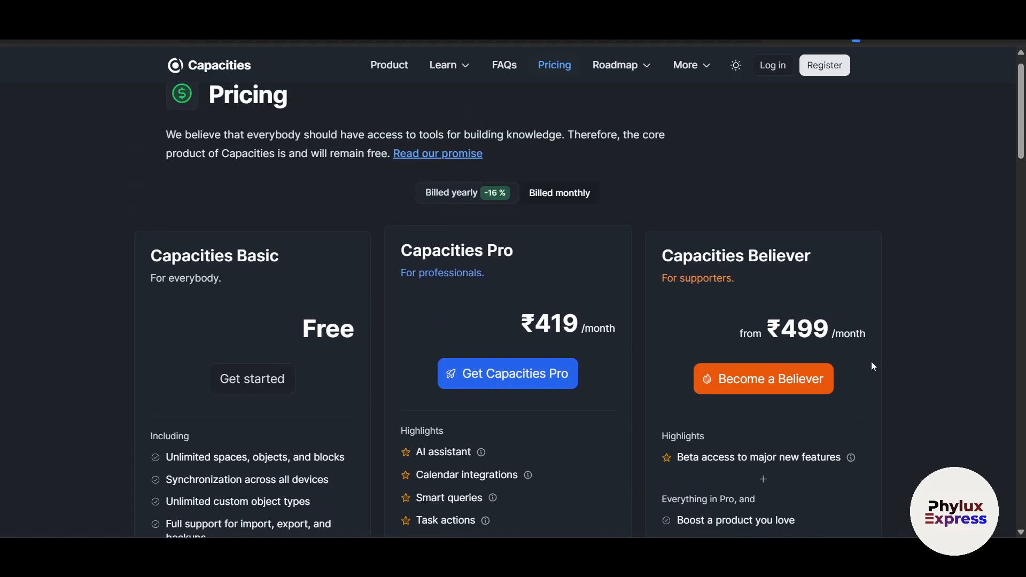
pyautogui.scroll(-1, 873, 366)
pyautogui.scroll(-4, 263, 344)
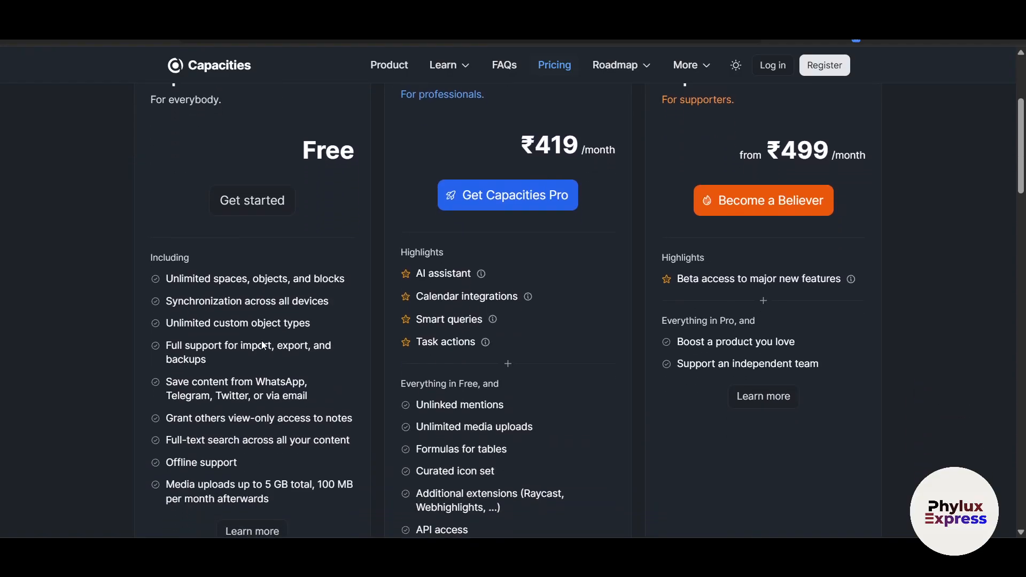
pyautogui.scroll(4, 262, 343)
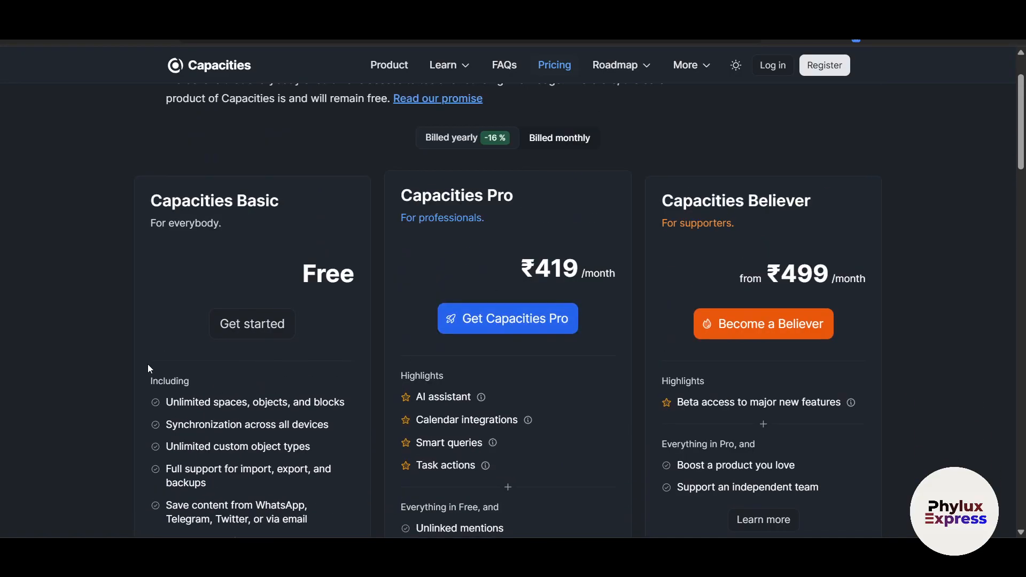
pyautogui.scroll(-6, 147, 364)
pyautogui.scroll(6, 147, 364)
pyautogui.scroll(-2, 486, 423)
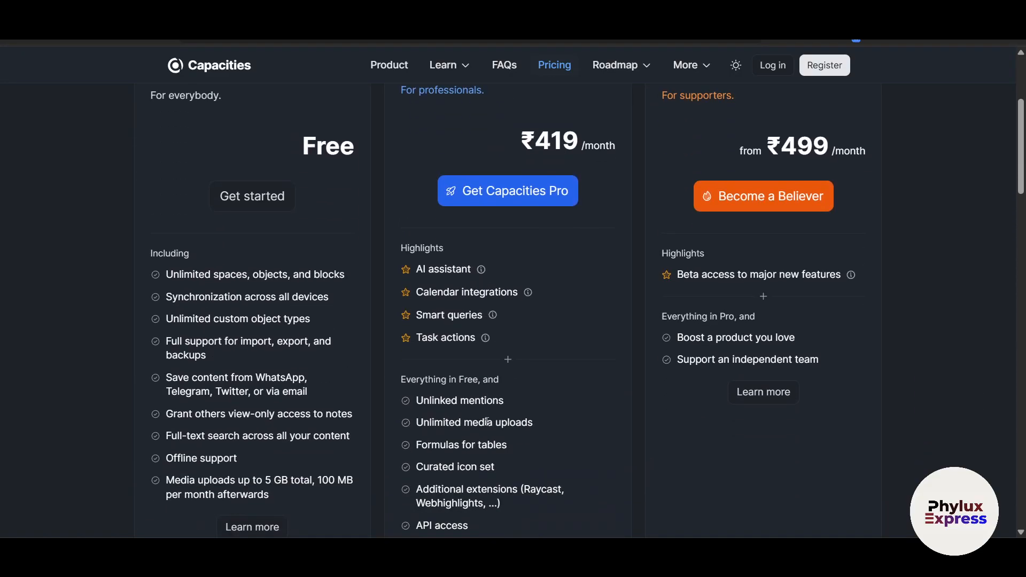
pyautogui.scroll(1, 488, 421)
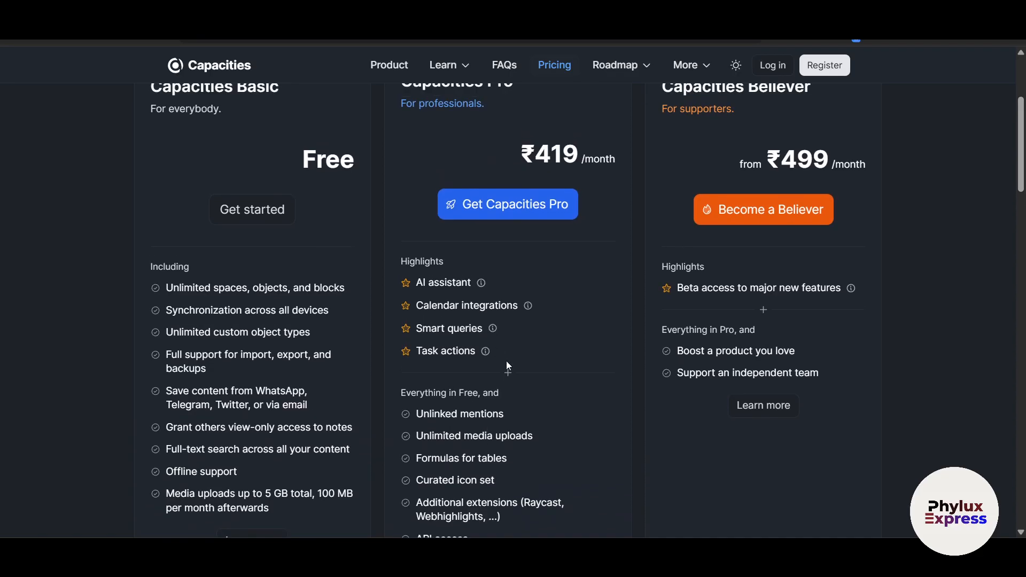
pyautogui.scroll(3, 617, 438)
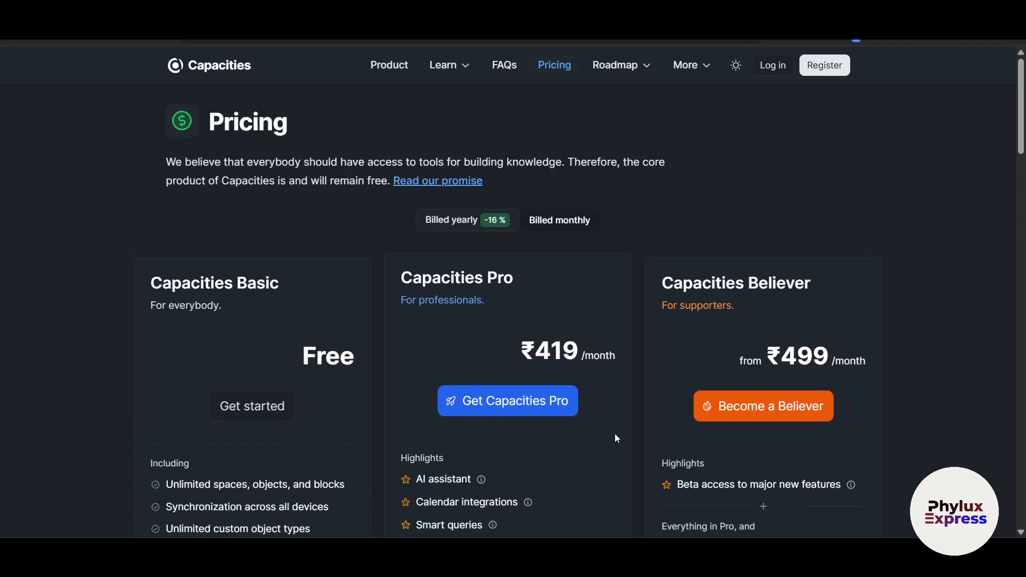
# Step: Compare the plan prices billed monthly and billed yearly, then go to Register
pyautogui.click(558, 224)
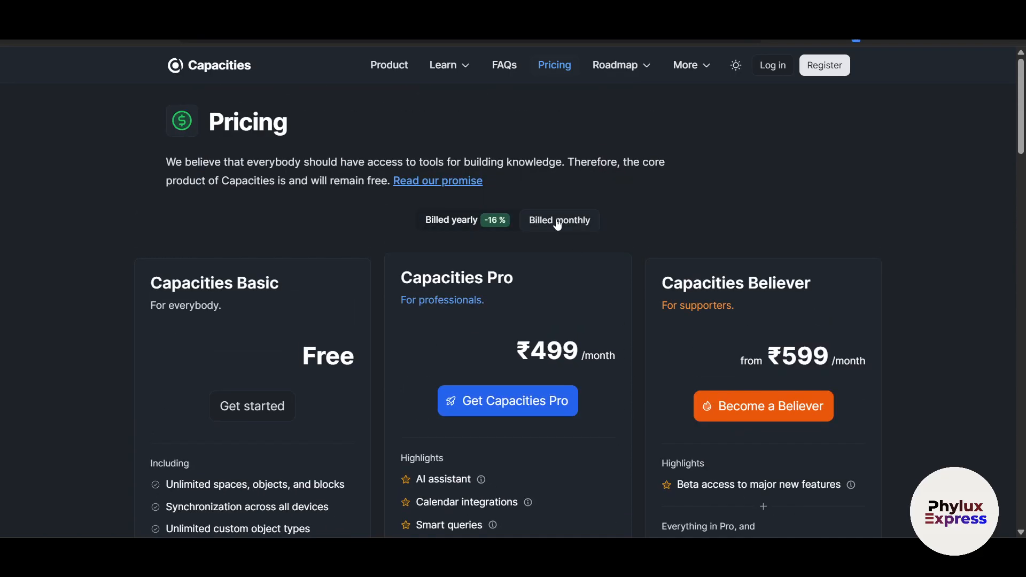
pyautogui.click(459, 220)
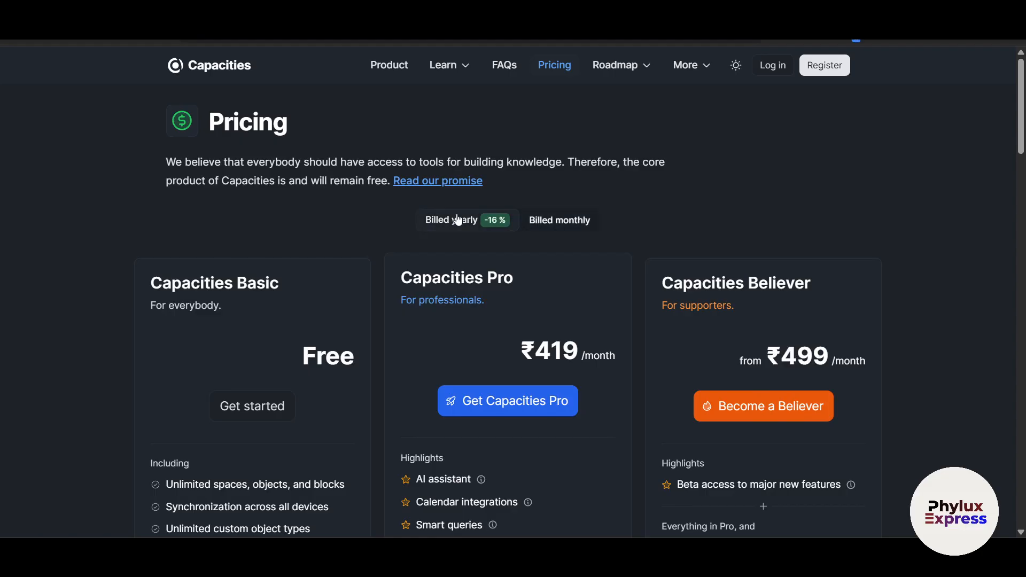
pyautogui.click(834, 68)
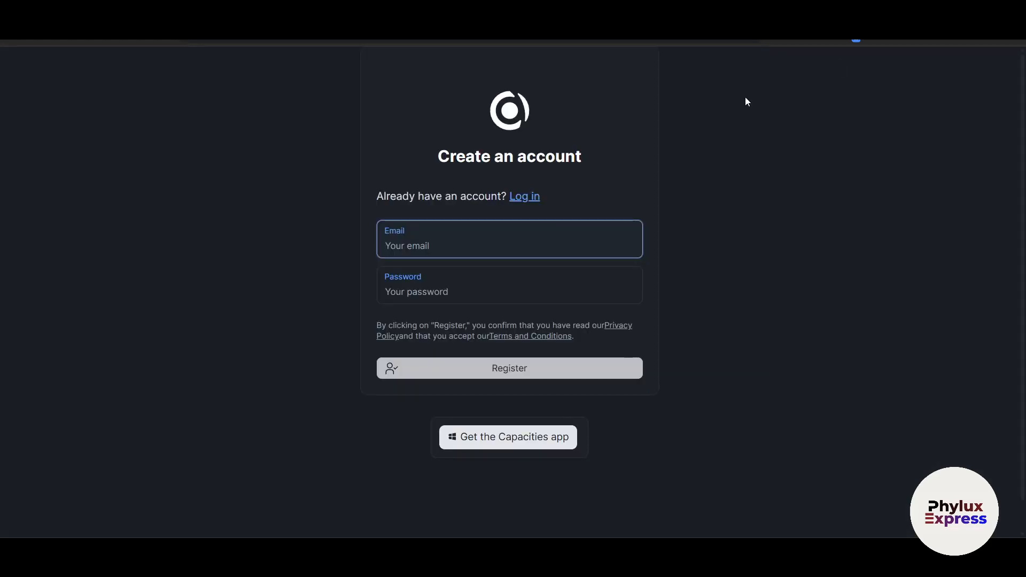
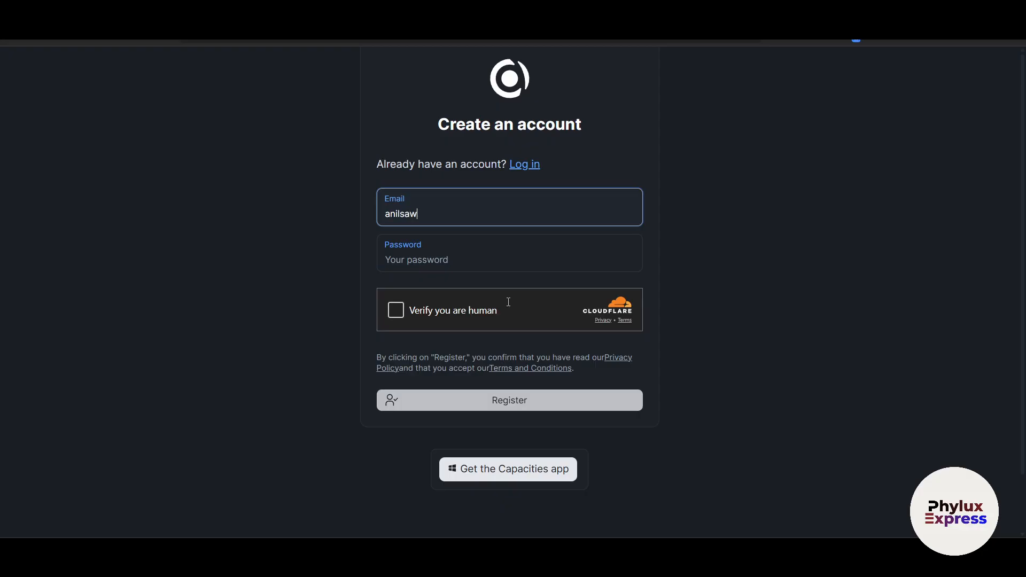
# Step: Enter the account e-mail and a password, pass the Cloudflare human check, and submit
pyautogui.press('Tab')
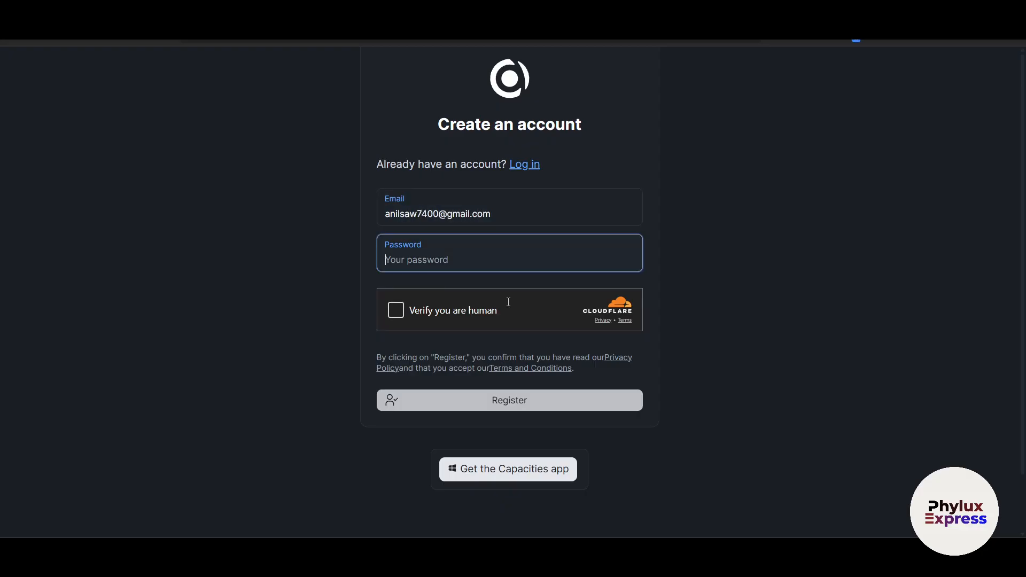
pyautogui.write('**********')
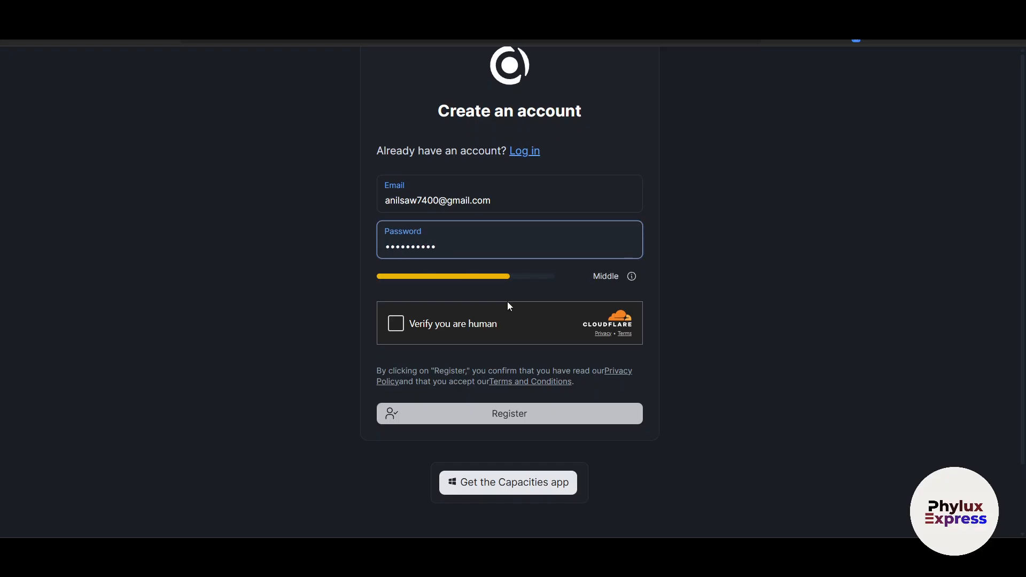
pyautogui.click(396, 323)
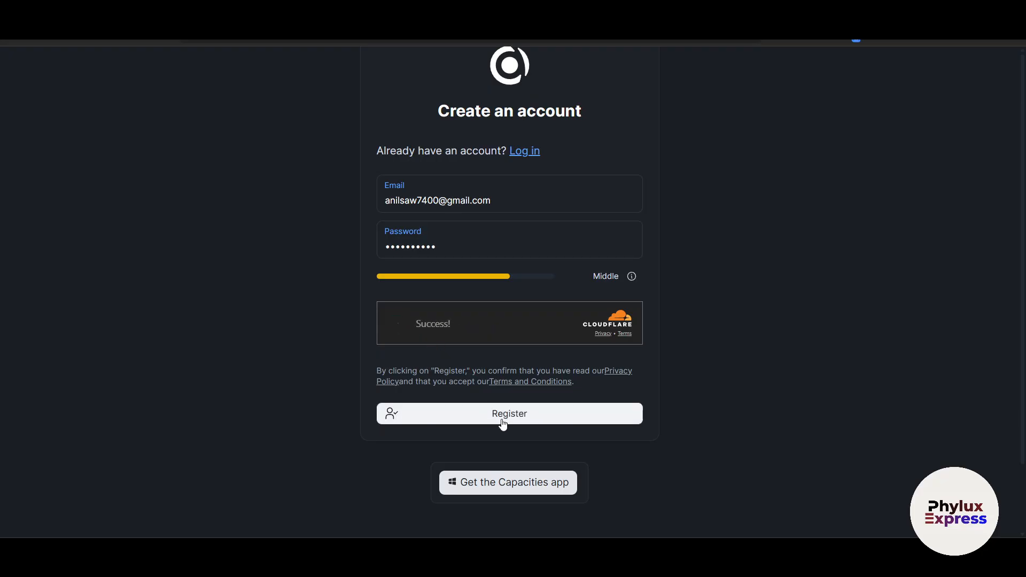
pyautogui.click(528, 422)
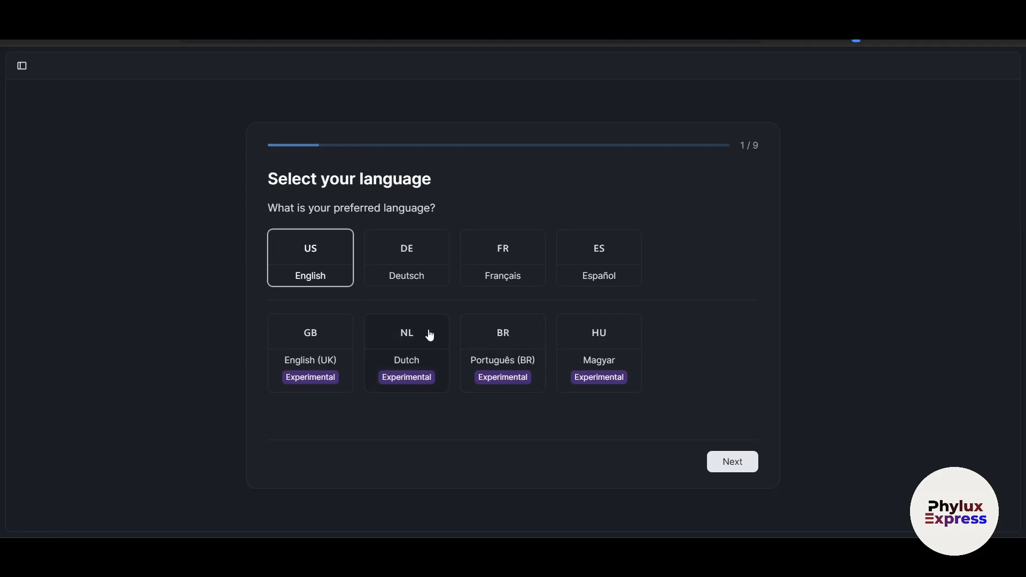
# Step: Keep English as the language and fill in the profile's first and last name
pyautogui.click(730, 460)
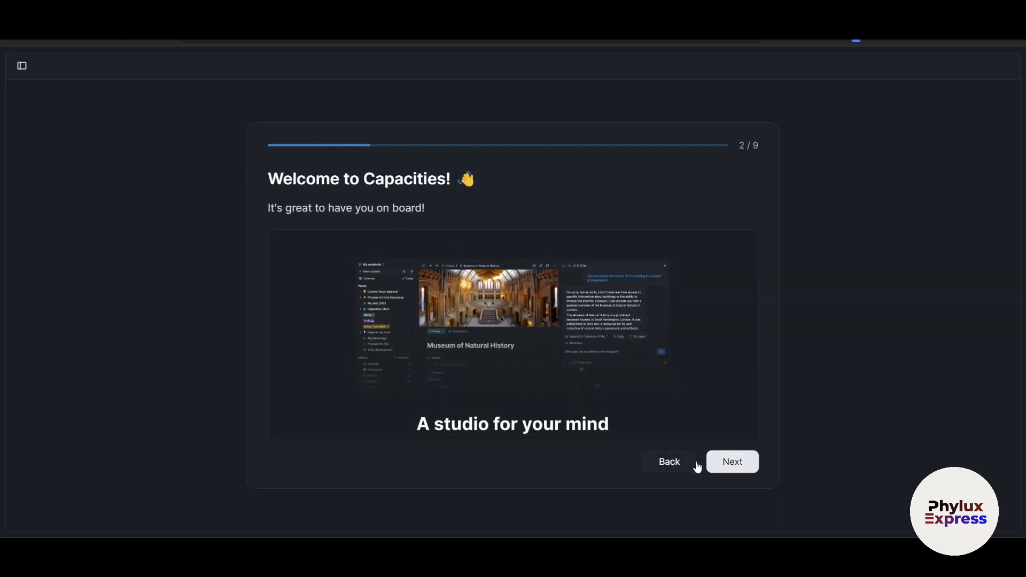
pyautogui.click(725, 462)
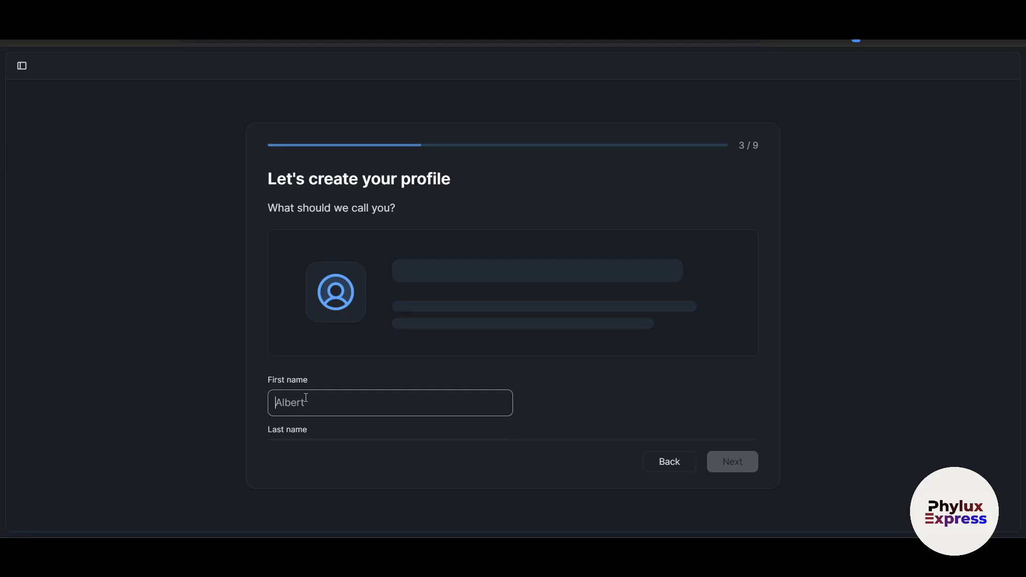
pyautogui.write('Ron')
pyautogui.scroll(-1, 289, 430)
pyautogui.click(290, 424)
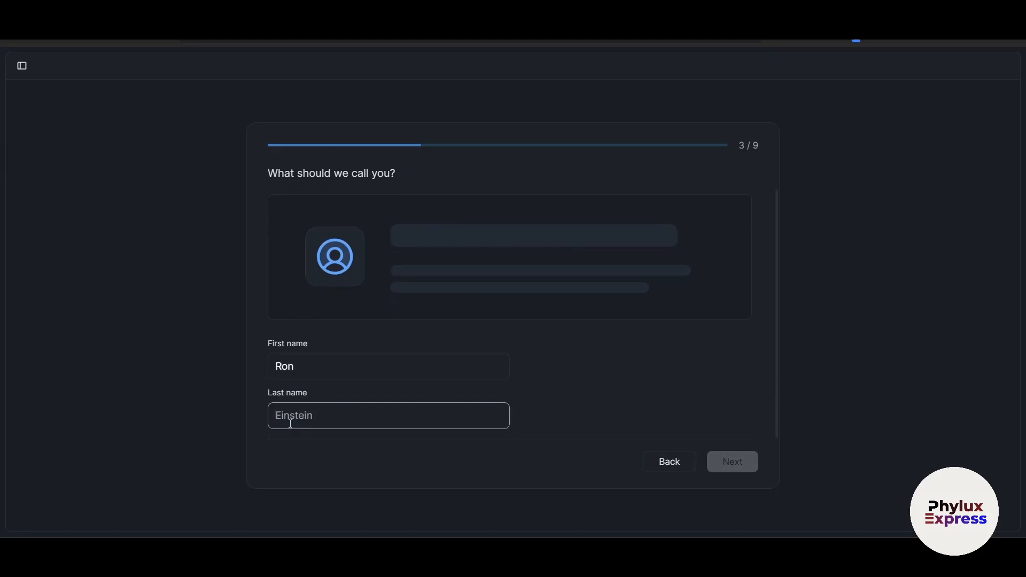
pyautogui.write('Ronwa')
pyautogui.click(731, 455)
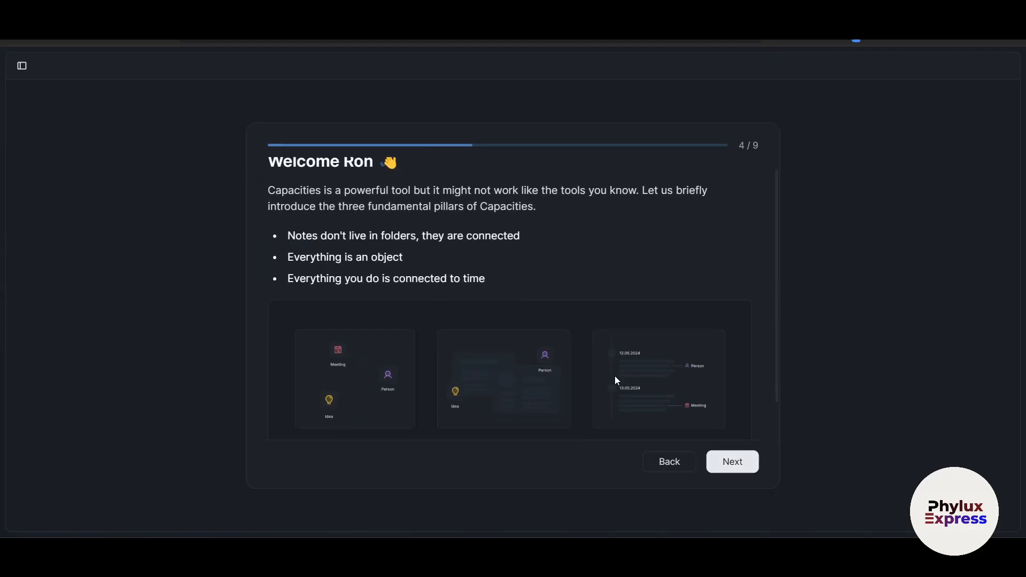
# Step: Advance through the pillar explanations and object choices to step 9/9 and finish setup
pyautogui.scroll(-2, 615, 379)
pyautogui.click(733, 462)
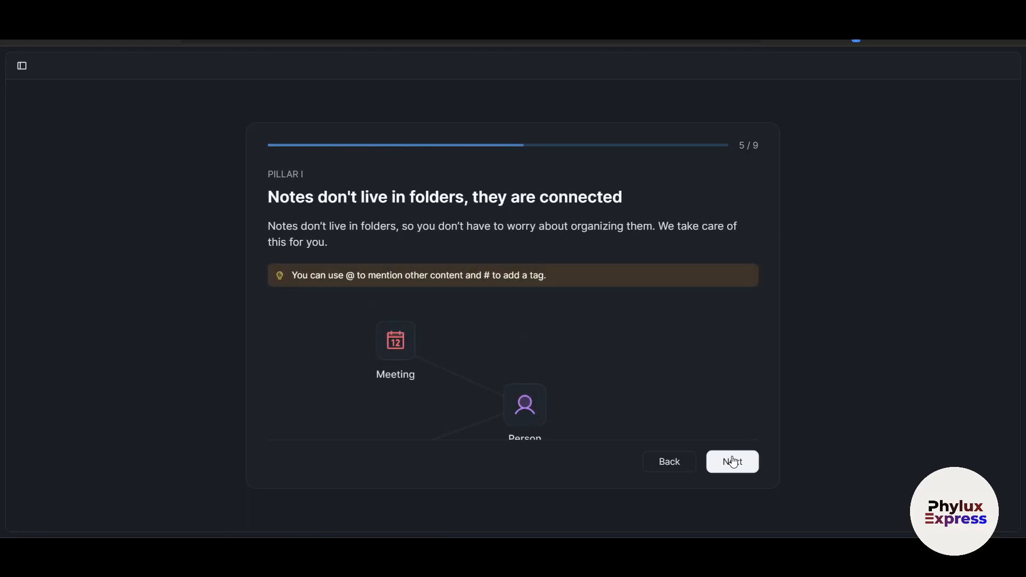
pyautogui.scroll(-2, 528, 360)
pyautogui.scroll(2, 527, 361)
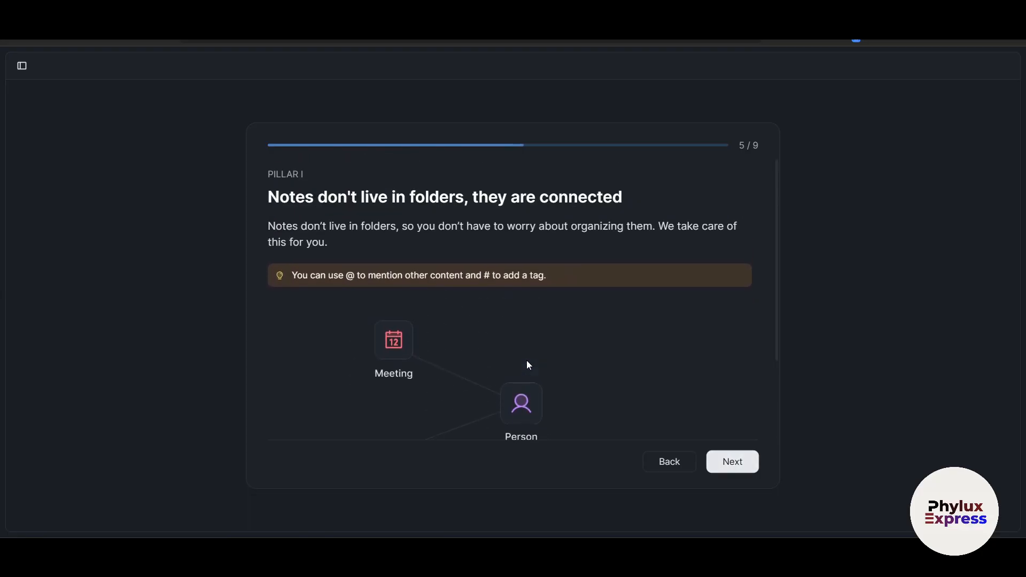
pyautogui.scroll(-3, 527, 360)
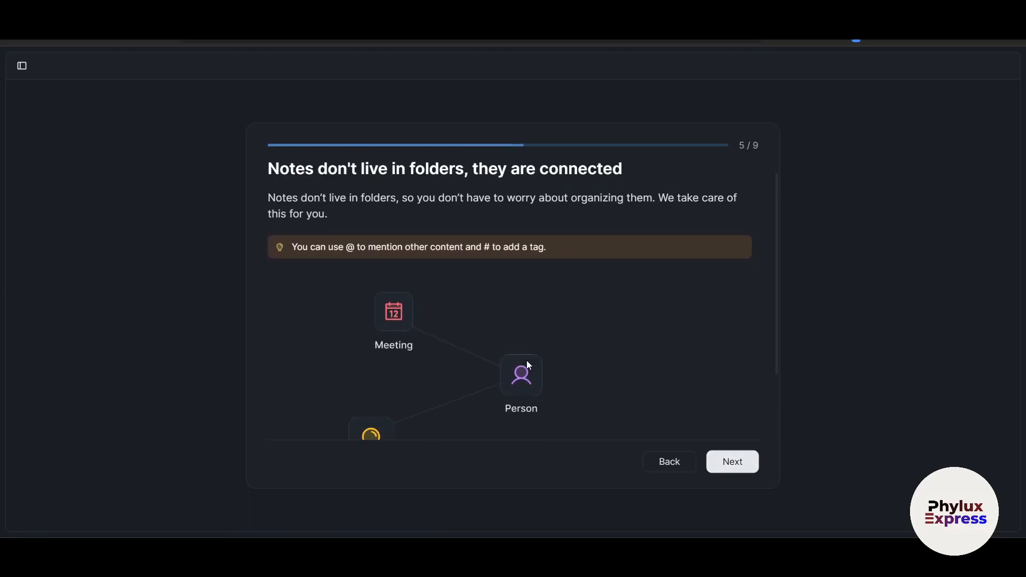
pyautogui.click(732, 466)
pyautogui.click(732, 466)
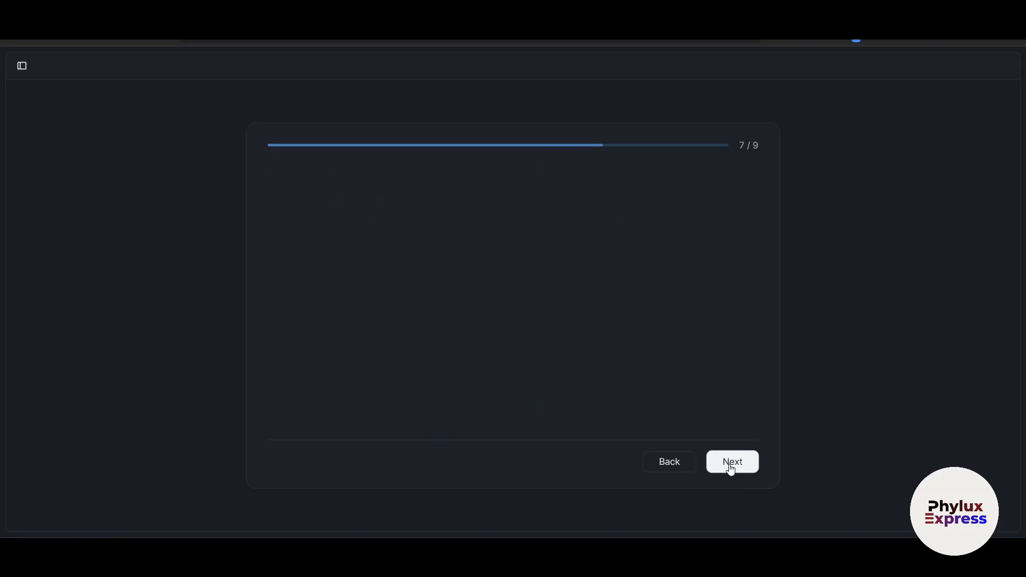
pyautogui.click(731, 466)
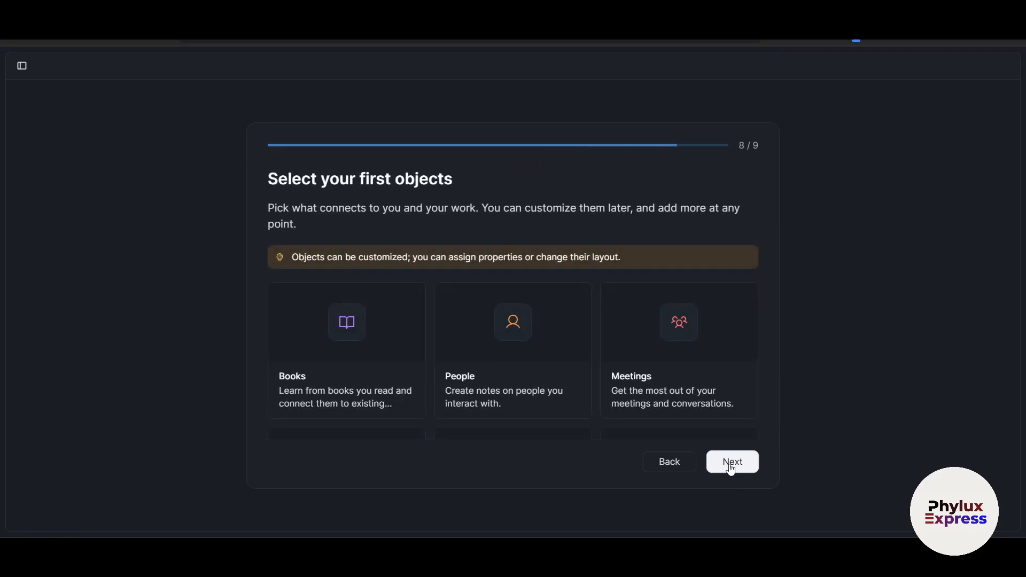
pyautogui.click(732, 465)
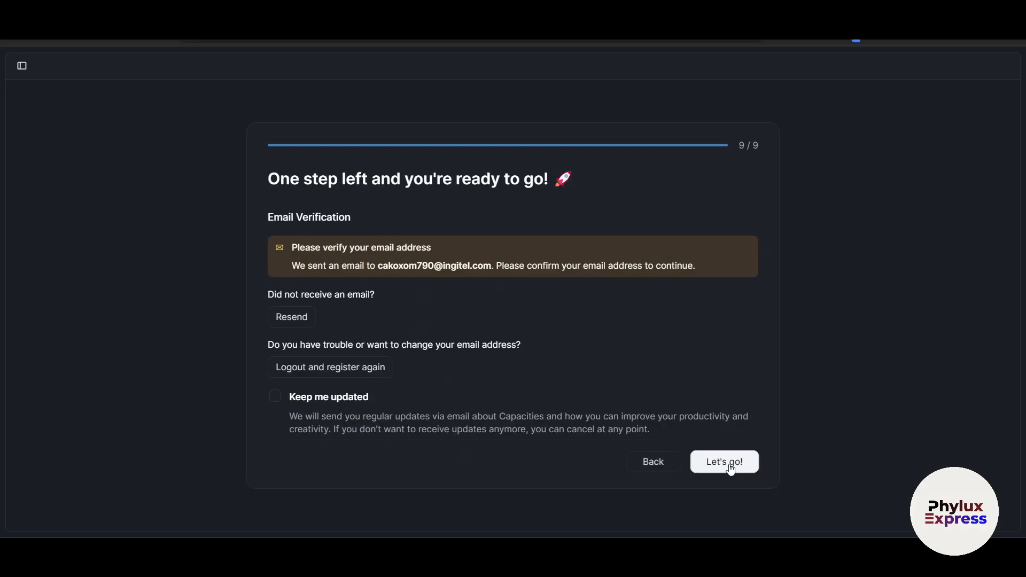
pyautogui.click(730, 470)
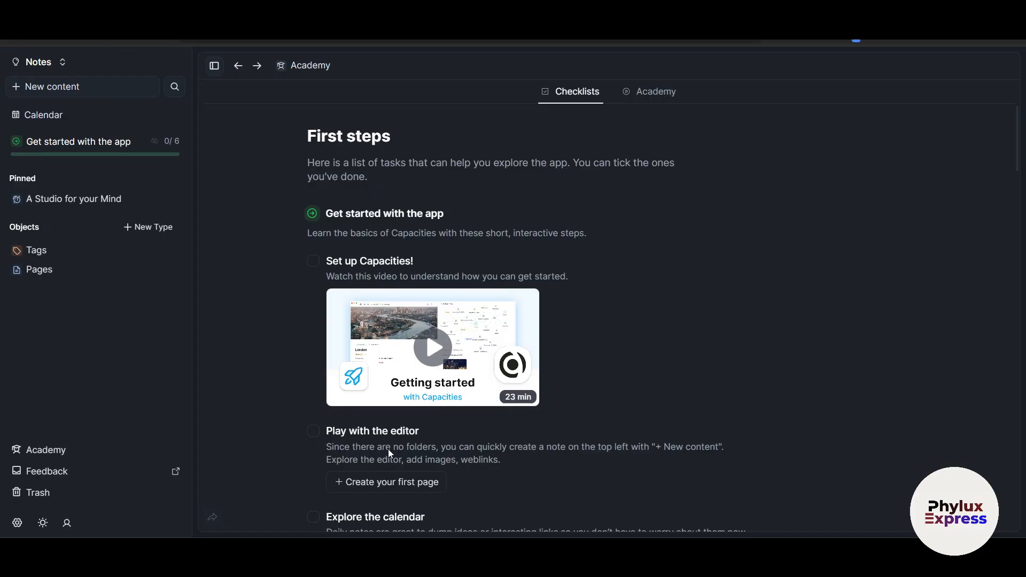
# Step: Scroll the Academy First steps checklist down to the Discover Pro Features tasks
pyautogui.scroll(-1, 388, 449)
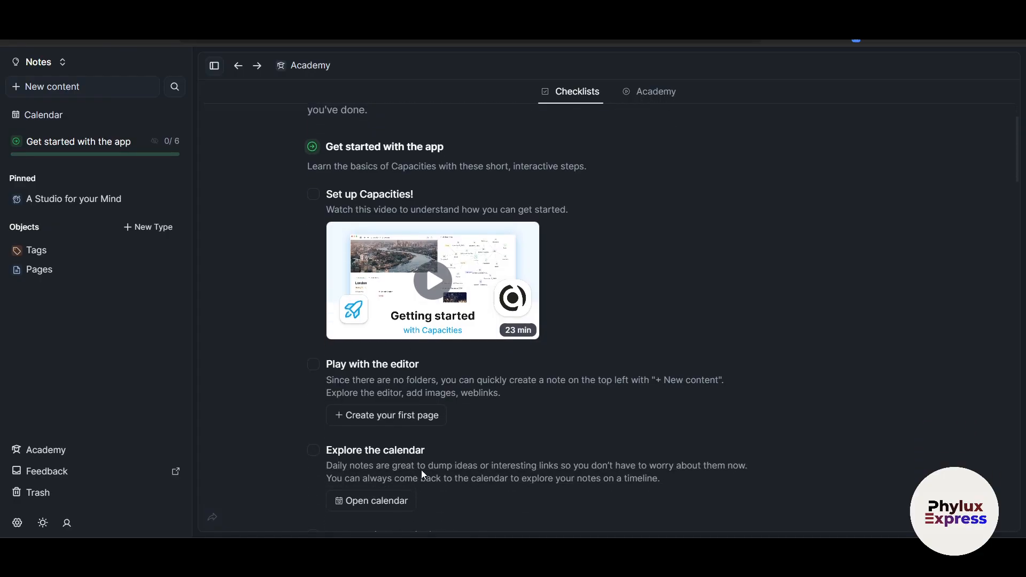
pyautogui.scroll(-4, 421, 469)
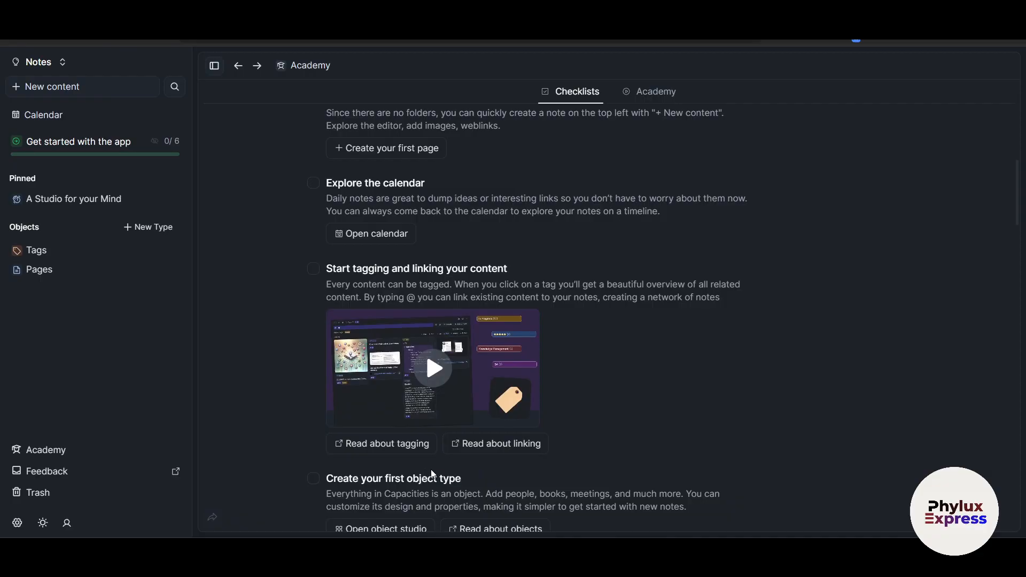
pyautogui.scroll(-3, 534, 442)
pyautogui.scroll(-5, 534, 442)
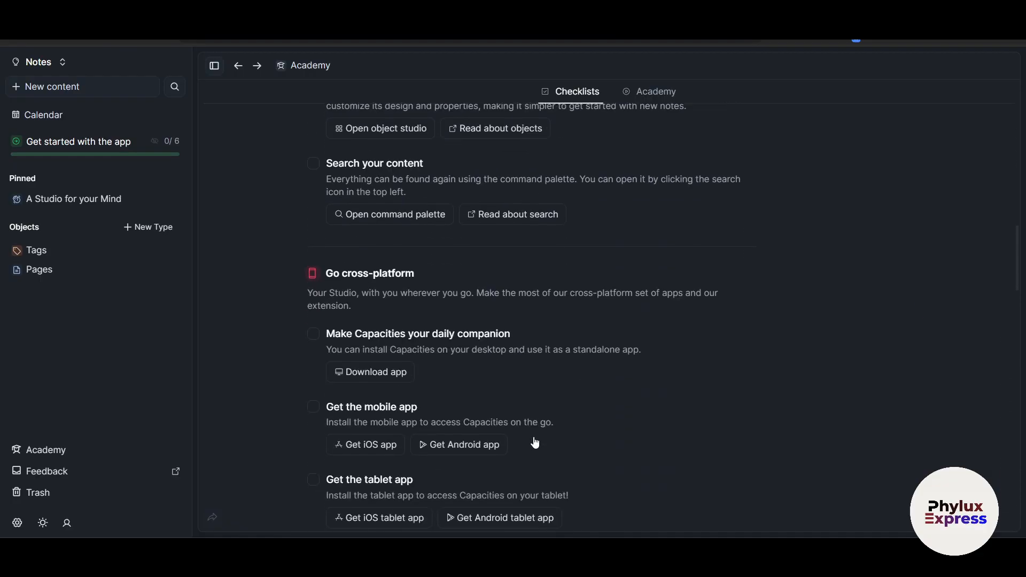
pyautogui.scroll(-10, 534, 441)
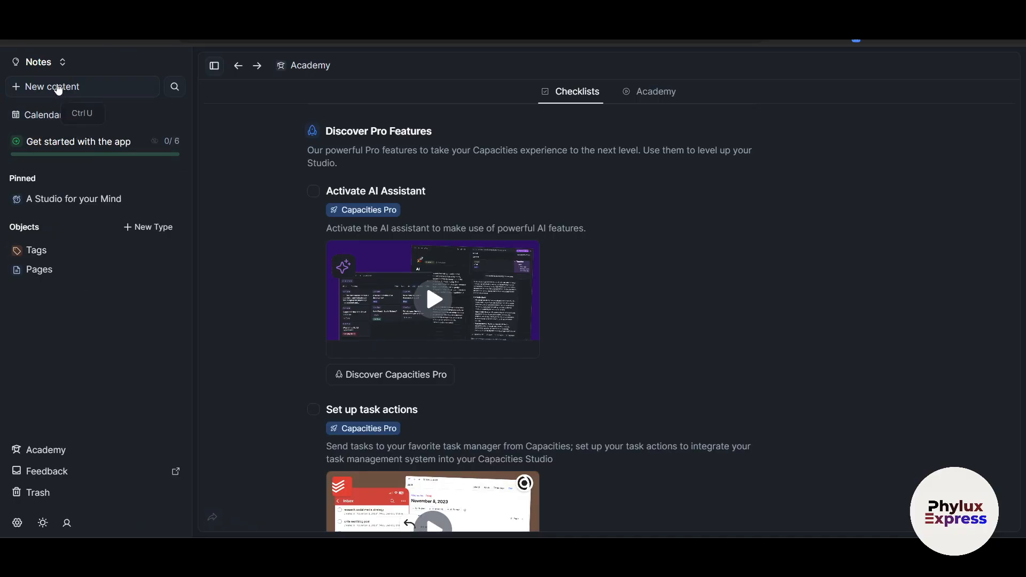
# Step: Create the page 'Capacities Tutorial for Beginners' with the pasted features list and Key Highlights bullets
pyautogui.click(58, 89)
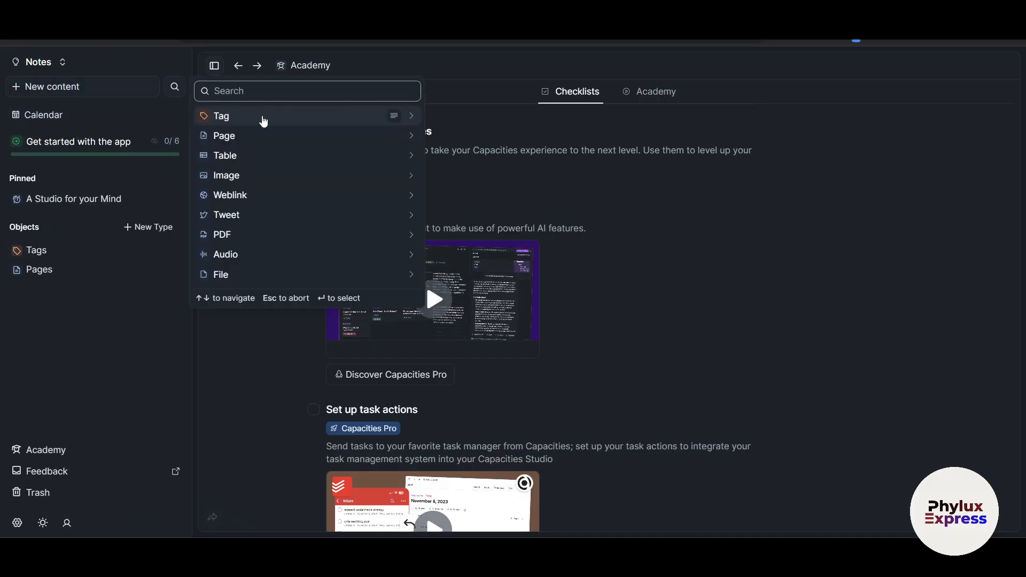
pyautogui.click(258, 140)
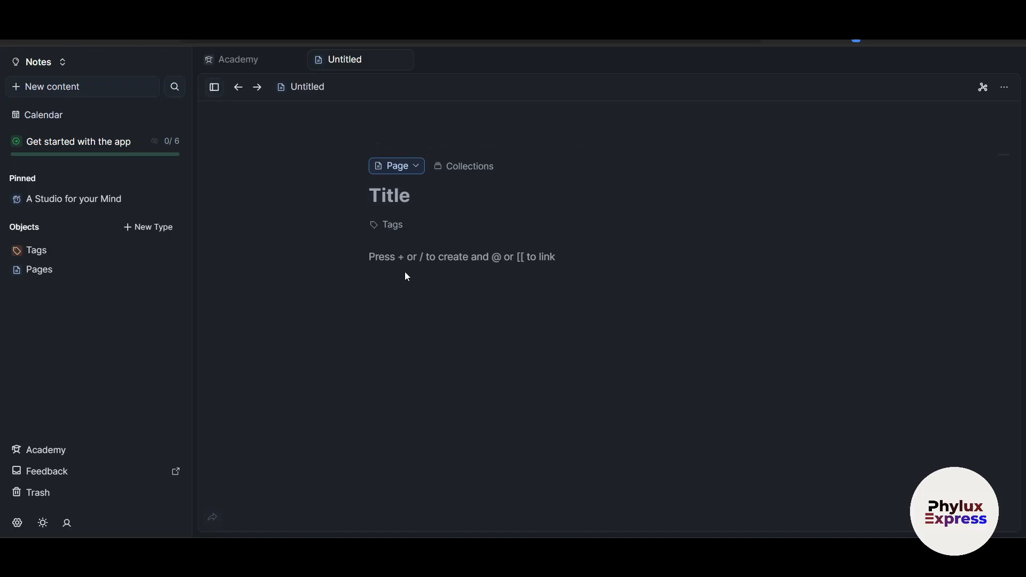
pyautogui.write('Capacities Tutorial for Beginners')
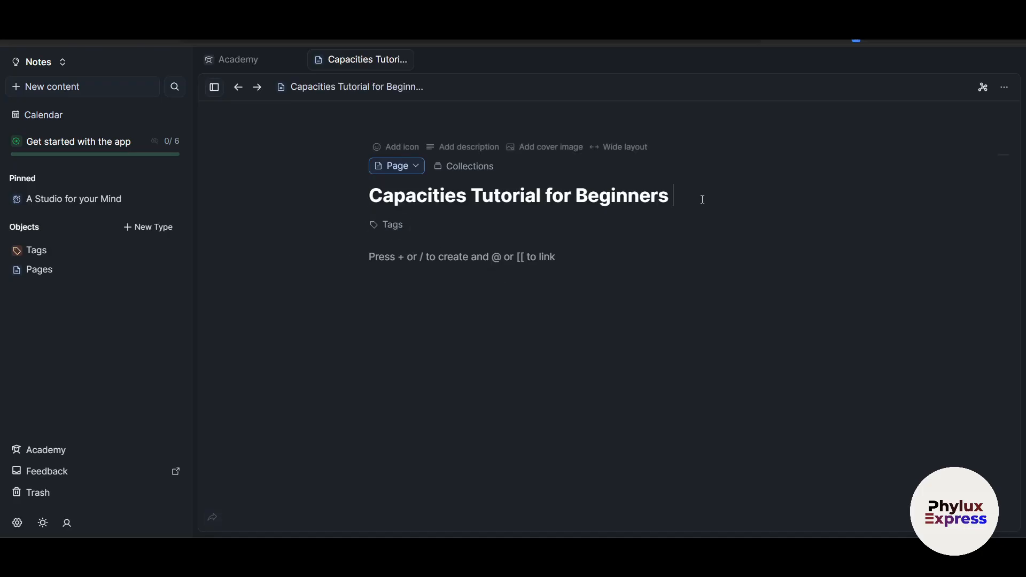
pyautogui.click(434, 278)
pyautogui.hotkey('ctrl', 'v')
pyautogui.scroll(-4, 574, 408)
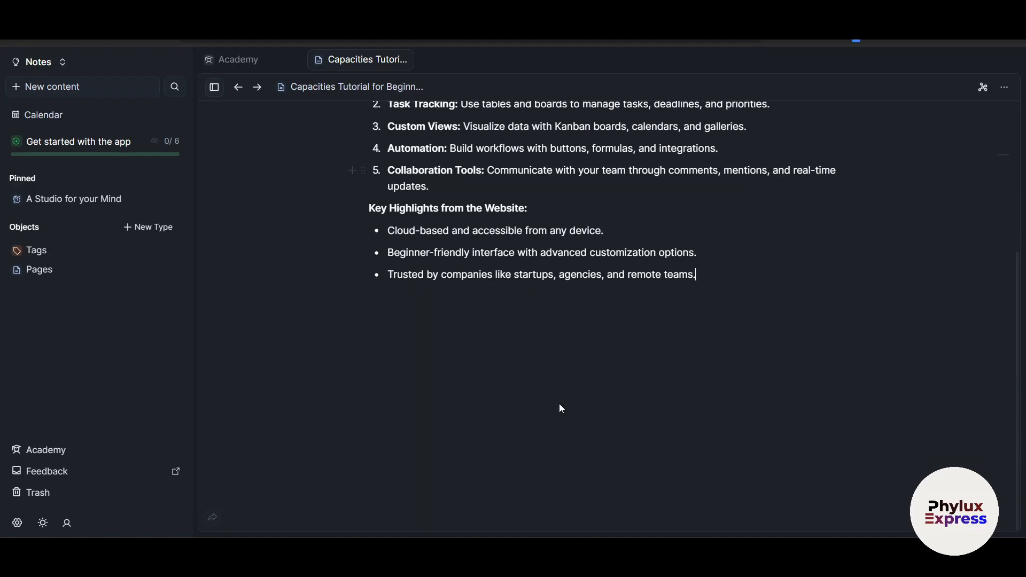
pyautogui.press('Return')
pyautogui.press('Return')
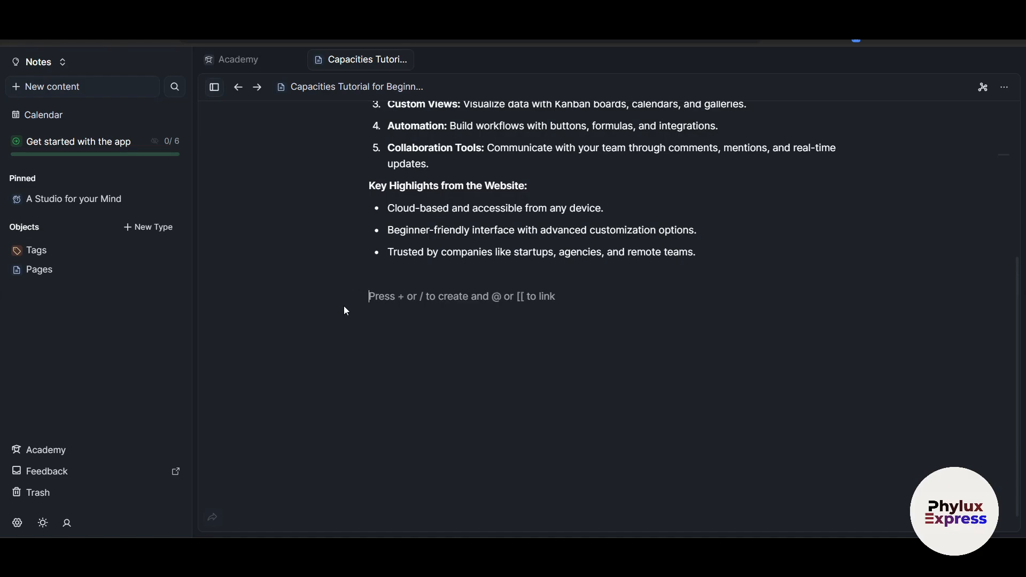
pyautogui.click(352, 297)
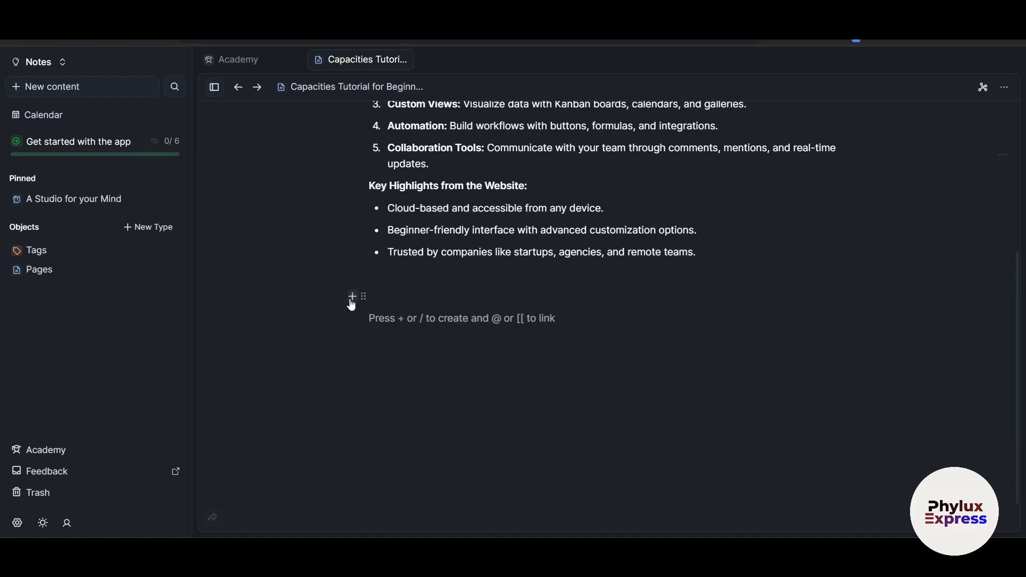
# Step: Add an @-mention block below the highlights that creates a new untitled table
pyautogui.write('/')
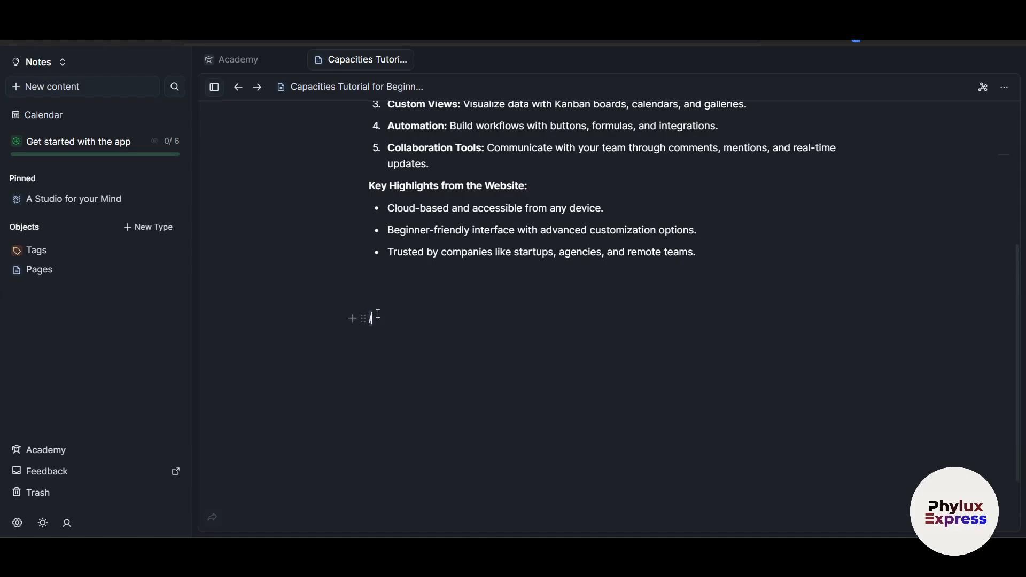
pyautogui.scroll(-1, 458, 214)
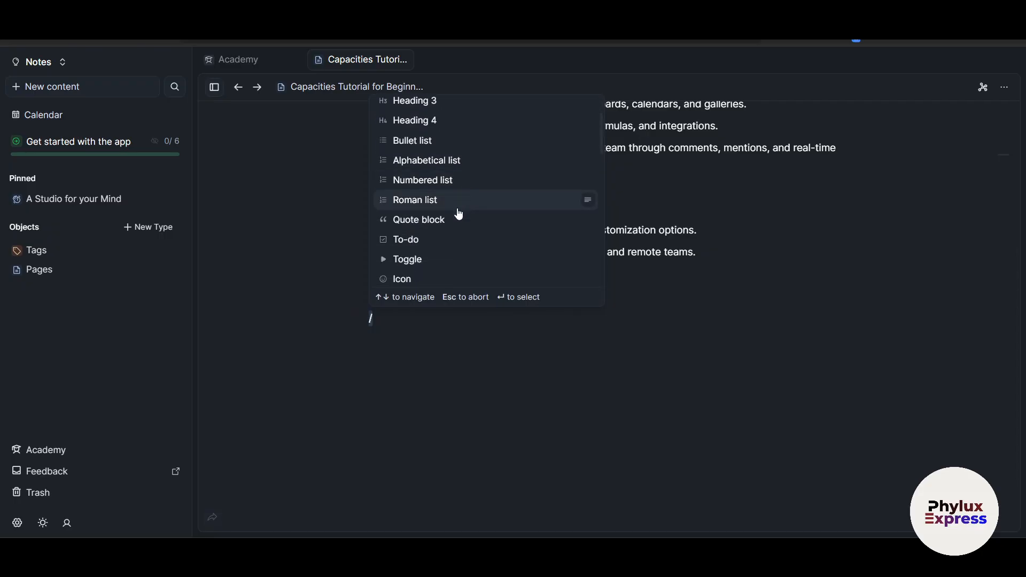
pyautogui.scroll(2, 459, 274)
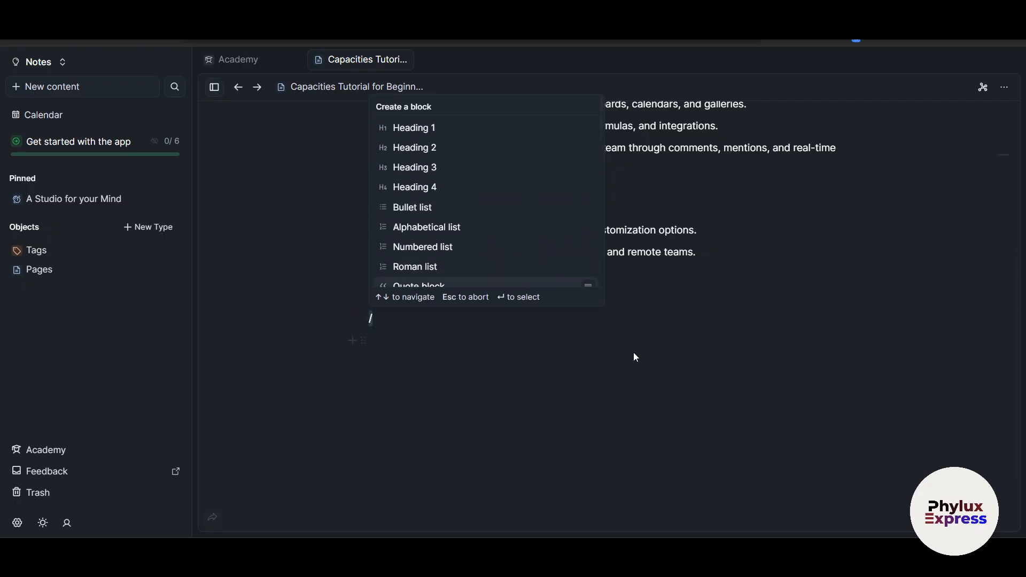
pyautogui.press('Escape')
pyautogui.click(353, 363)
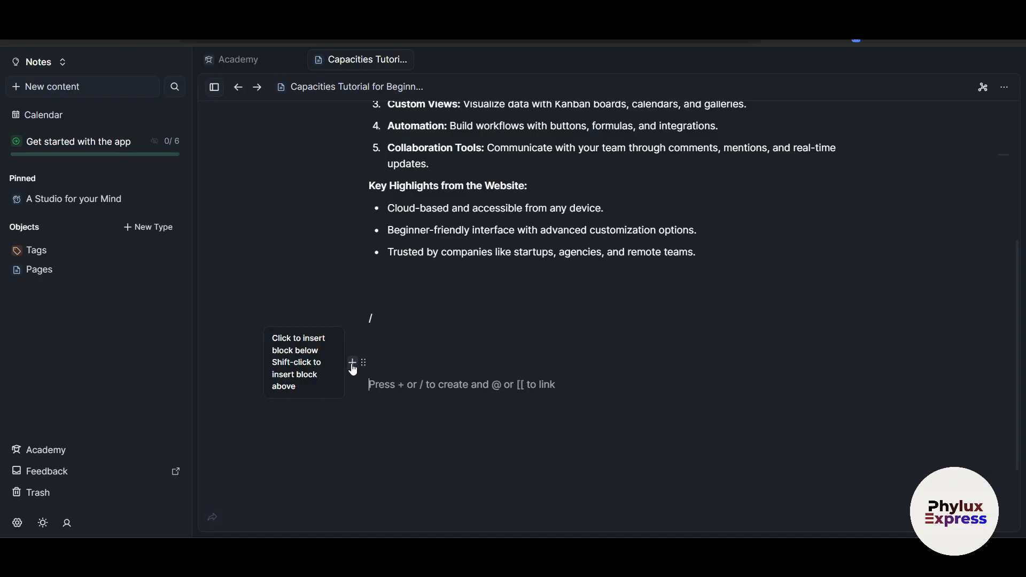
pyautogui.write('@')
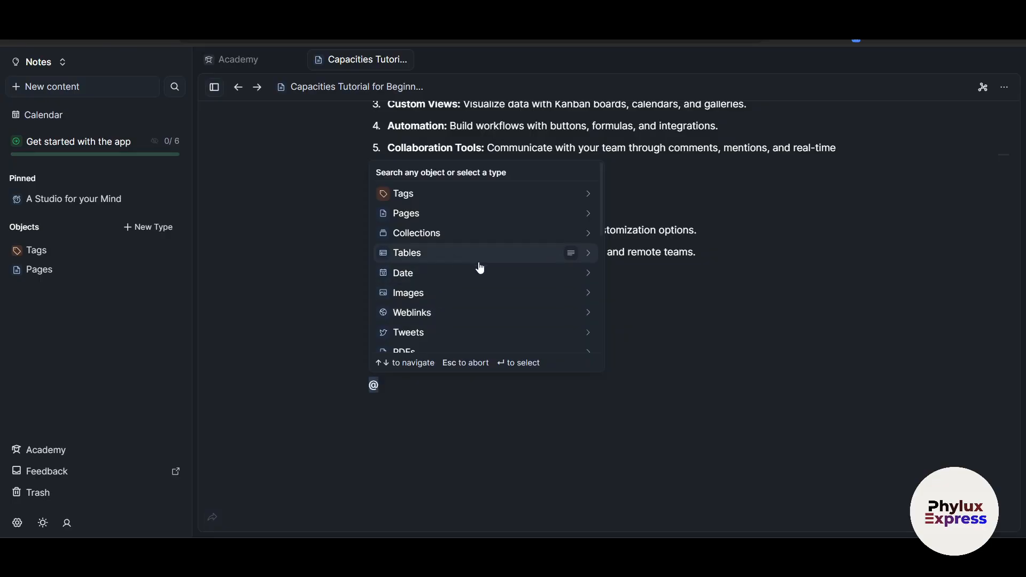
pyautogui.click(444, 259)
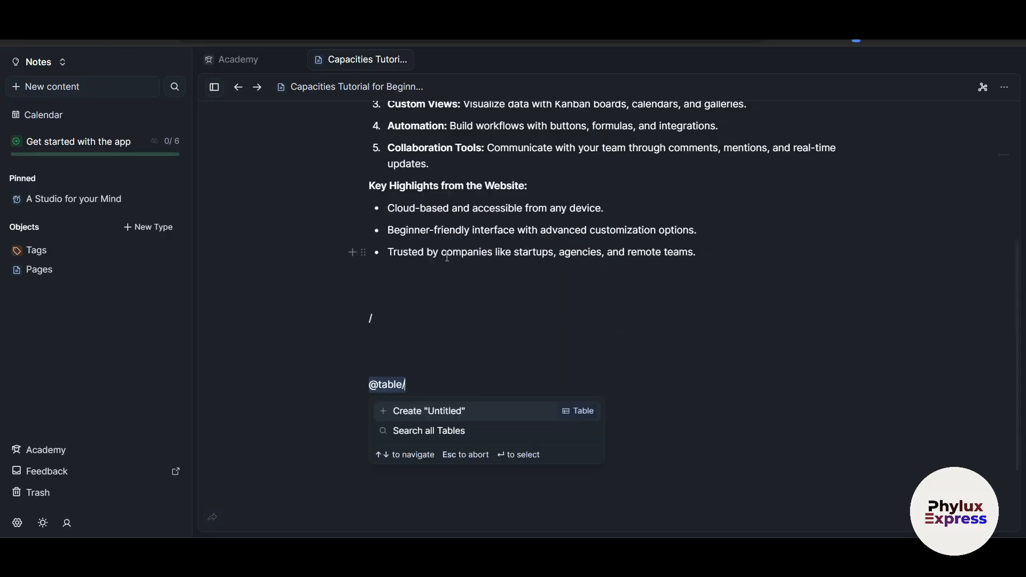
pyautogui.click(456, 414)
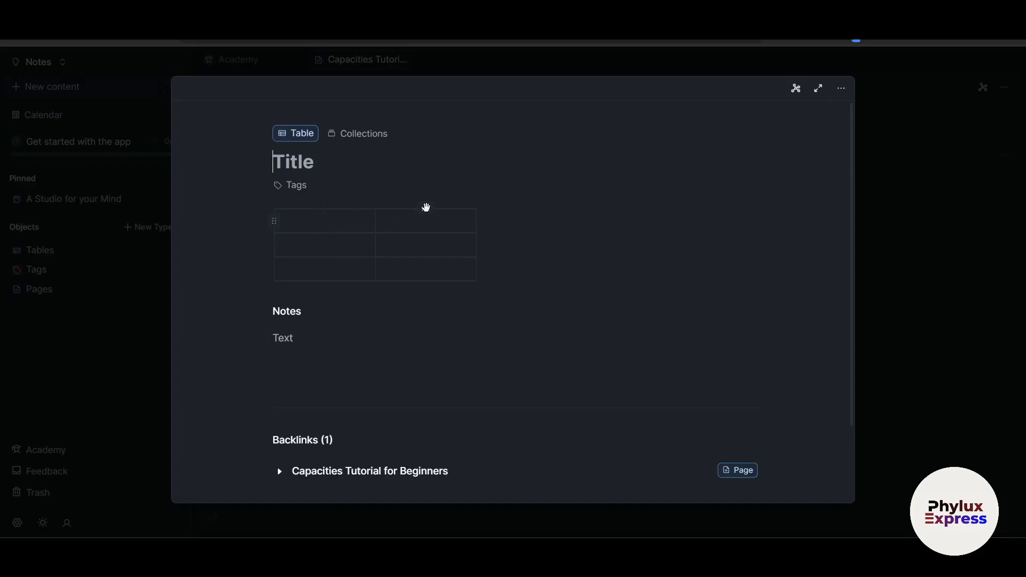
# Step: Add a third and fourth column and an extra row to make the table 4×4
pyautogui.click(425, 208)
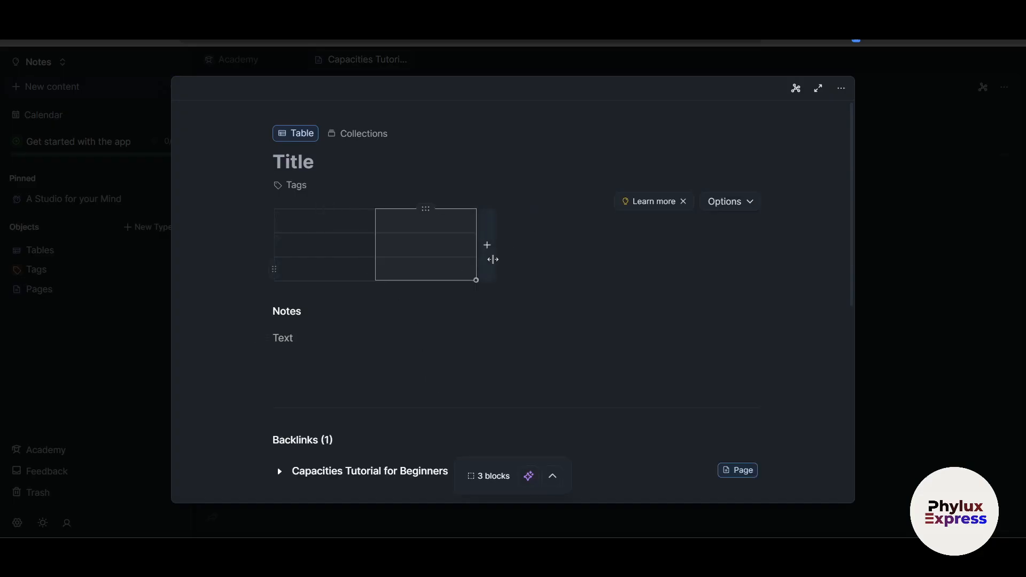
pyautogui.click(487, 245)
pyautogui.click(581, 251)
pyautogui.click(287, 288)
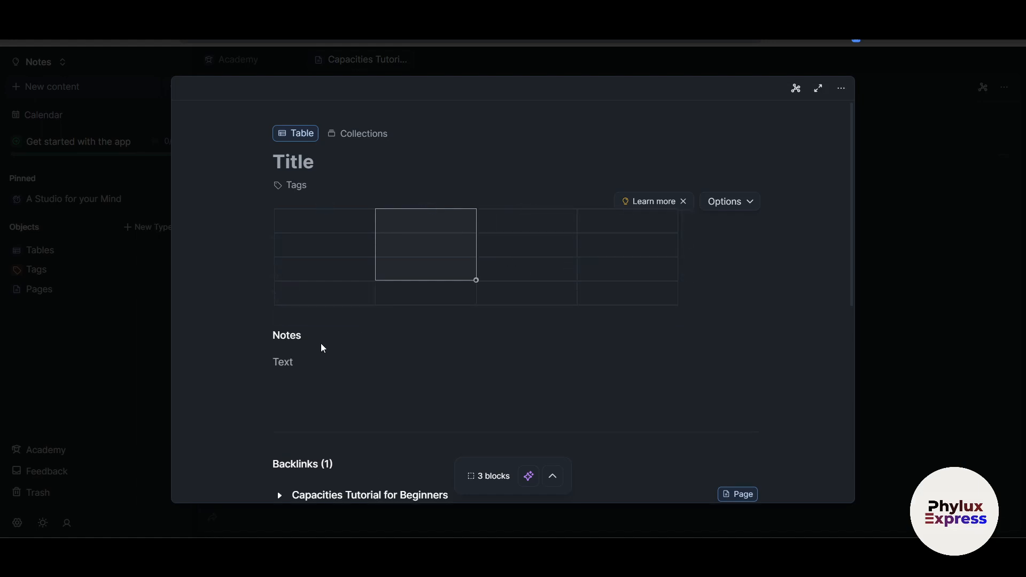
pyautogui.click(291, 359)
pyautogui.scroll(-1, 746, 429)
pyautogui.scroll(-5, 745, 414)
pyautogui.scroll(6, 749, 369)
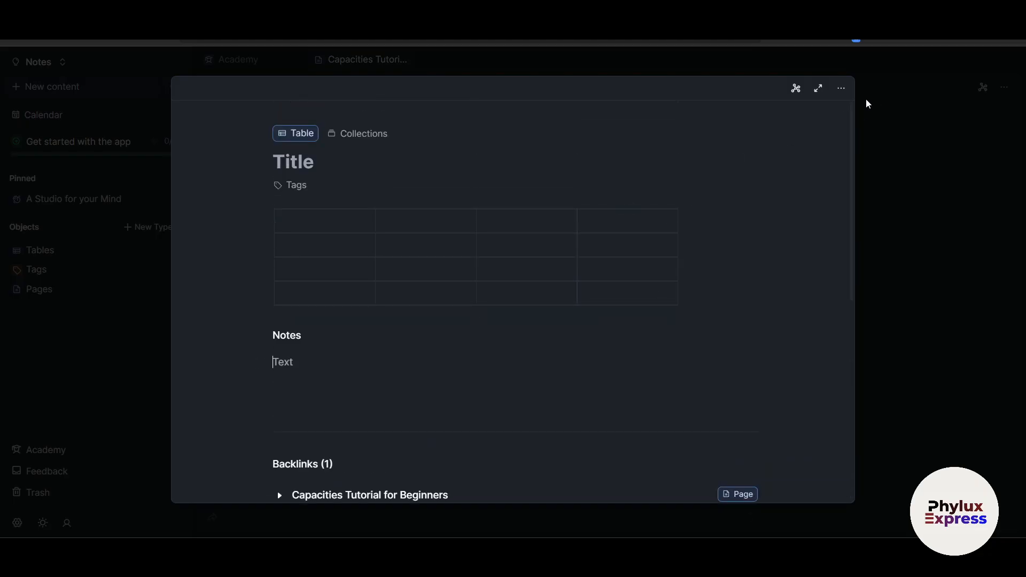
# Step: Close the table to return to the tutorial page showing it embedded
pyautogui.click(842, 91)
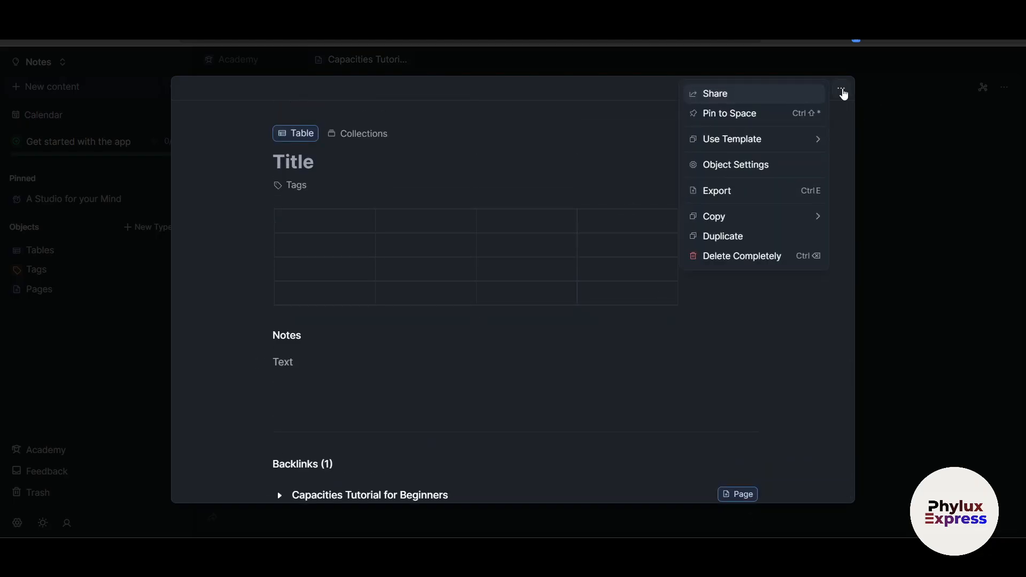
pyautogui.click(896, 174)
pyautogui.scroll(-2, 507, 383)
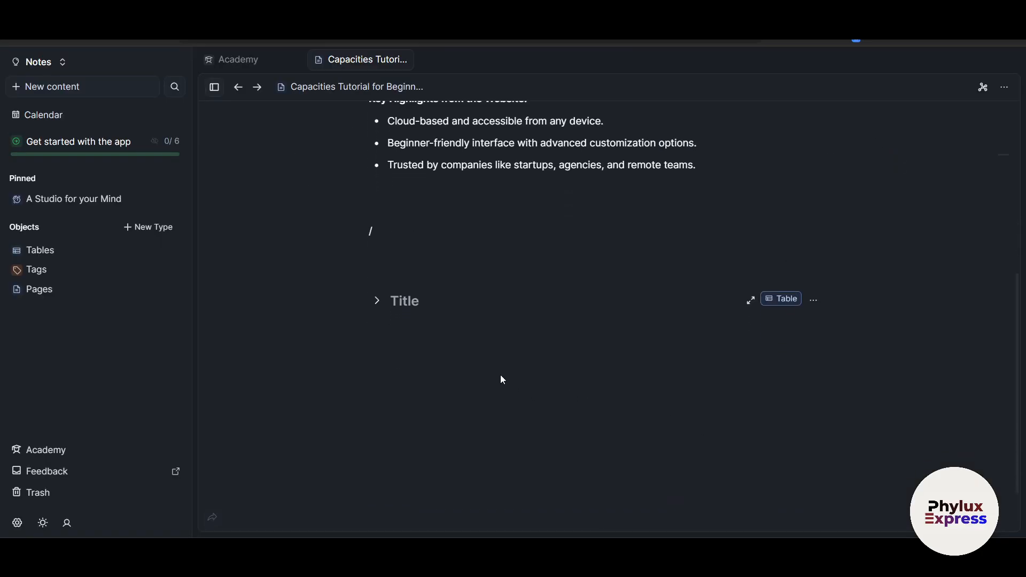
pyautogui.click(416, 292)
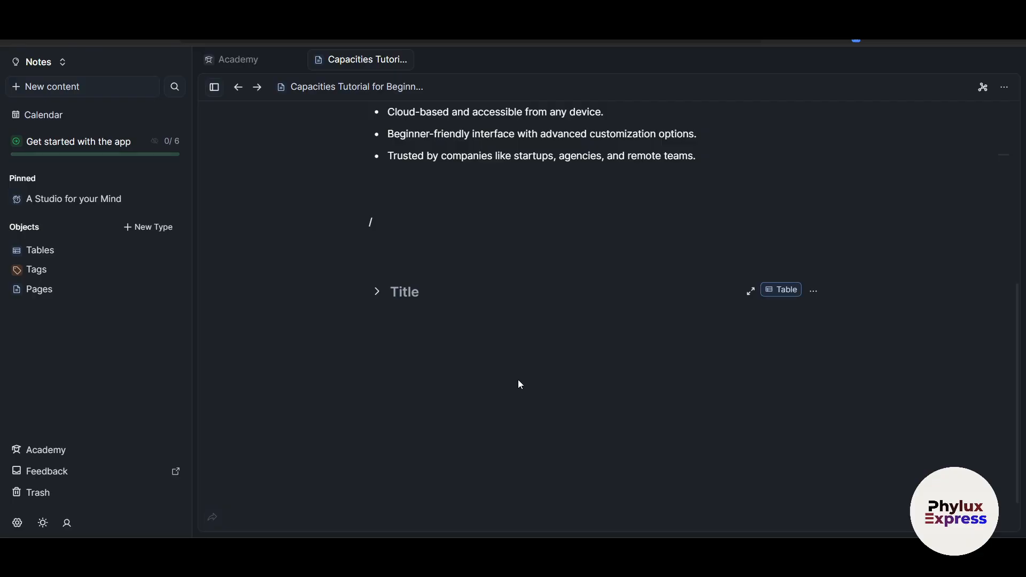
pyautogui.scroll(7, 638, 415)
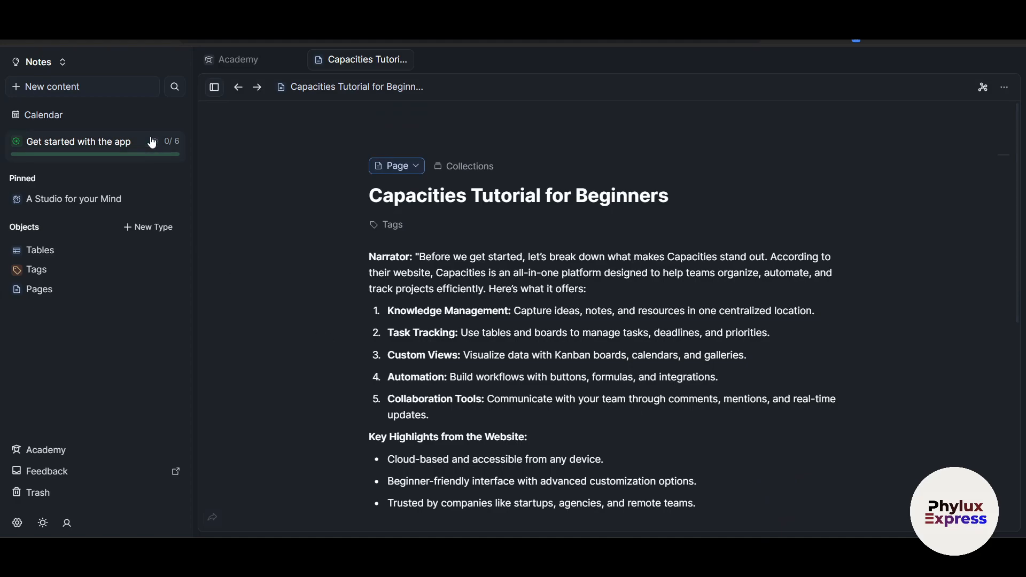
# Step: Create an Image object from the Unsplash photo 'people sitting on bench inside building'
pyautogui.click(43, 88)
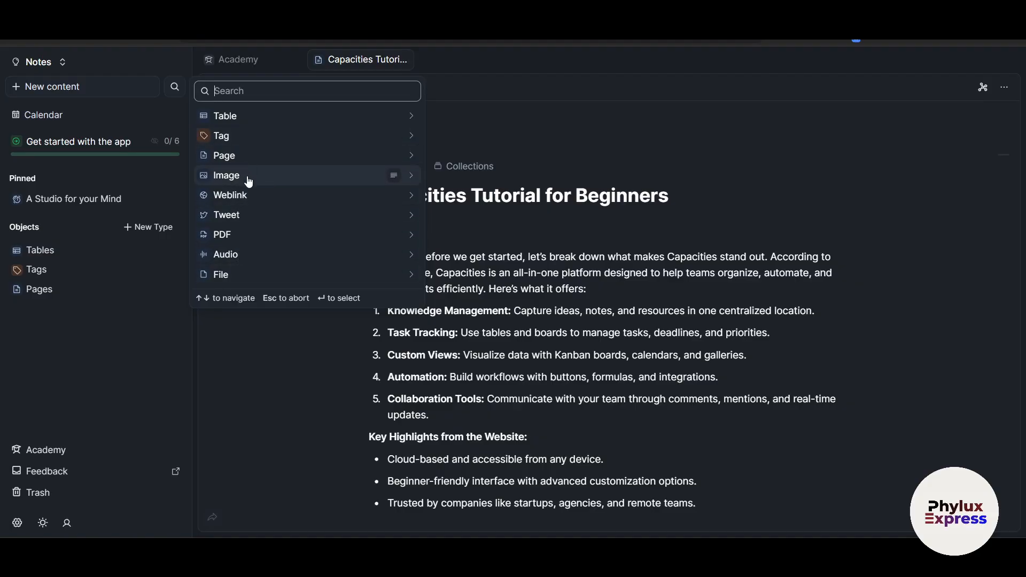
pyautogui.click(359, 179)
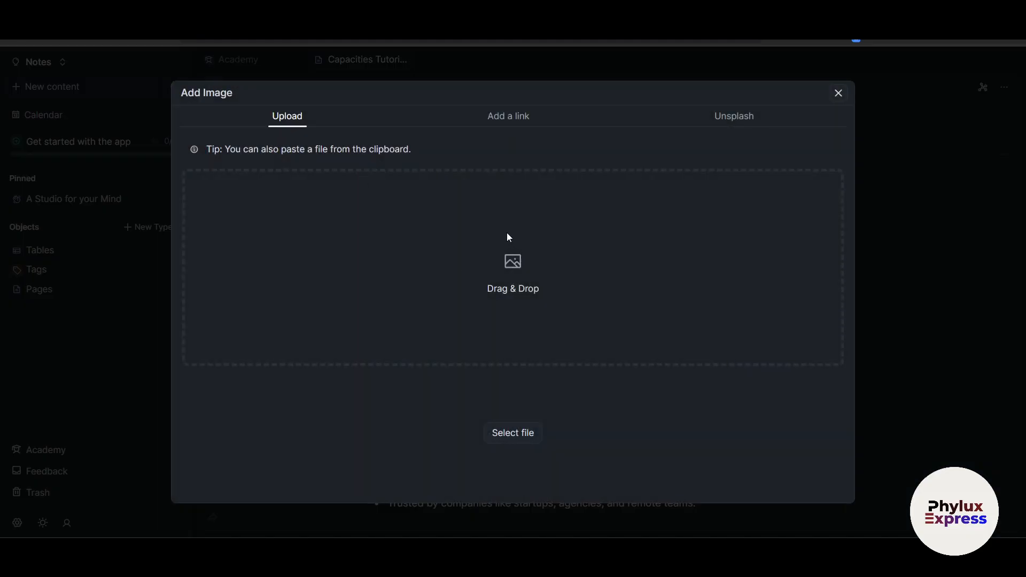
pyautogui.click(507, 122)
pyautogui.click(725, 121)
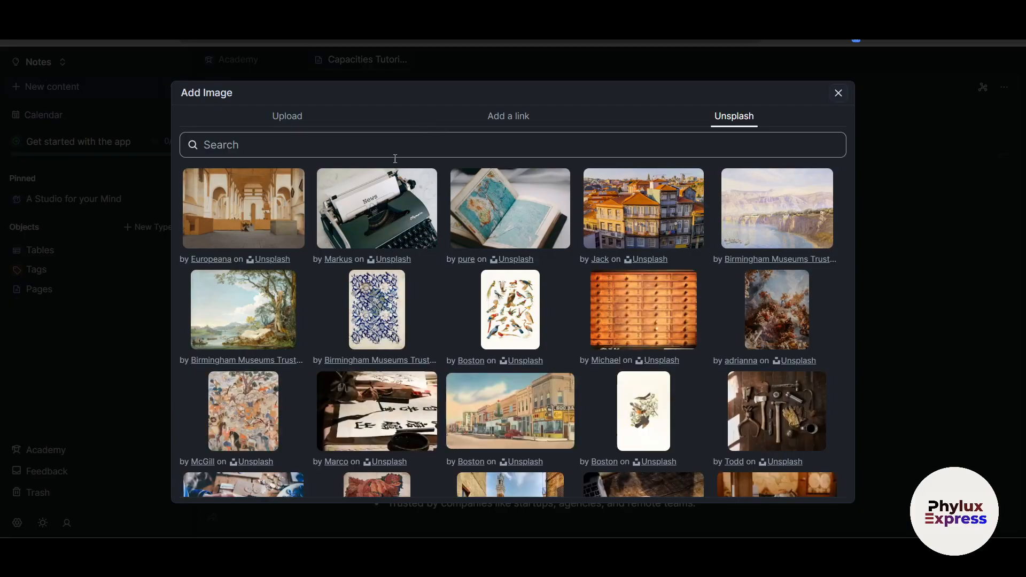
pyautogui.click(270, 227)
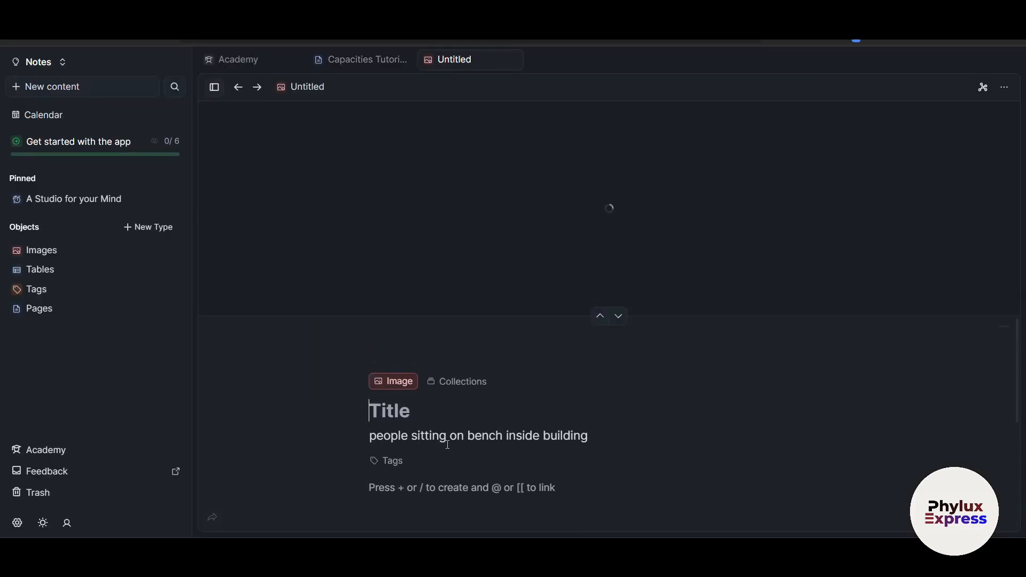
# Step: Check the saved image, then bring up the new-content types from 'A Studio for your Mind'
pyautogui.scroll(-1, 340, 445)
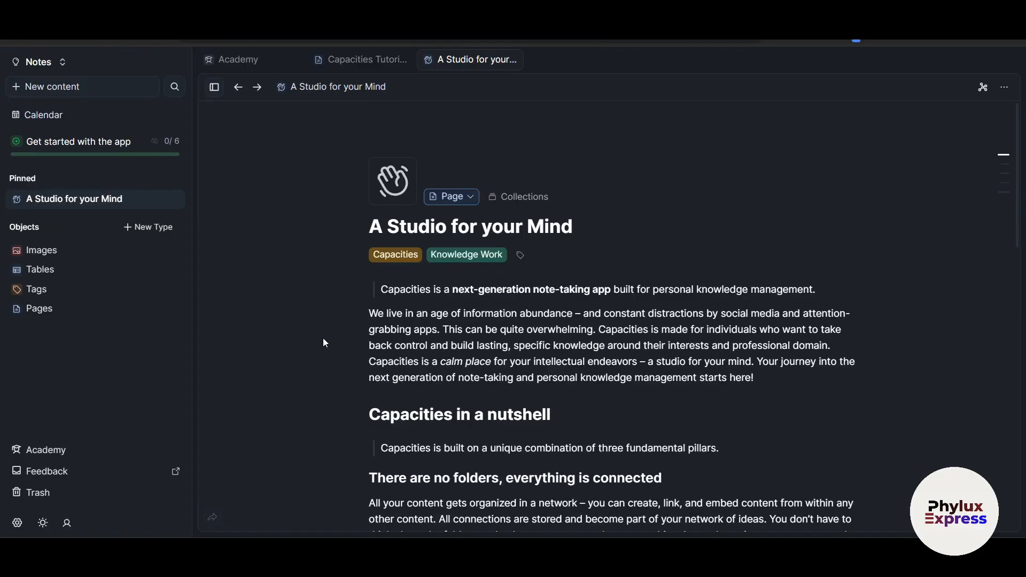
pyautogui.scroll(-15, 323, 338)
pyautogui.scroll(6, 323, 338)
pyautogui.scroll(9, 323, 338)
pyautogui.click(92, 87)
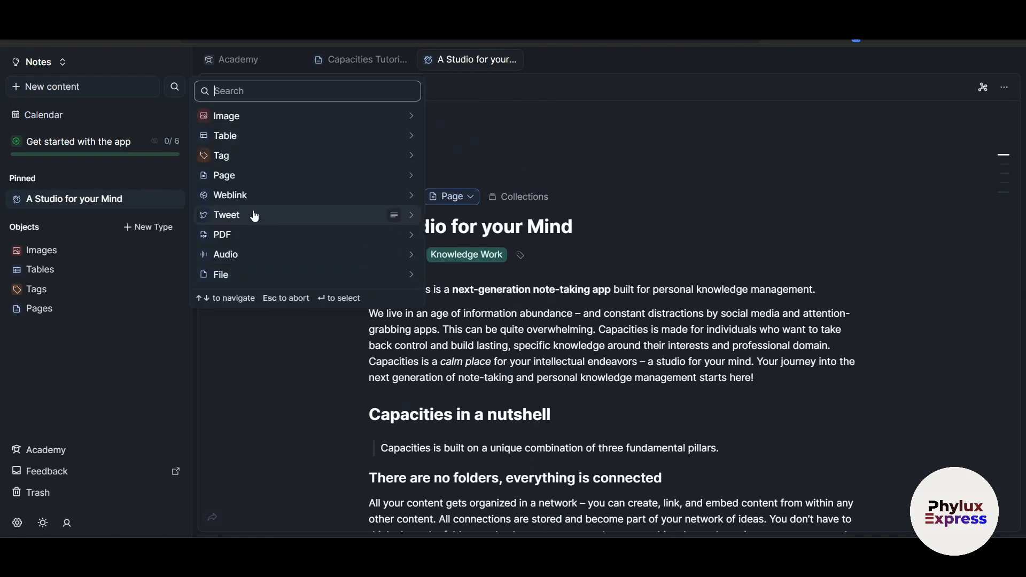
# Step: Add the copied Coca-Cola X post as a new tweet titled 'adawdwadwad' in Tweets
pyautogui.click(268, 218)
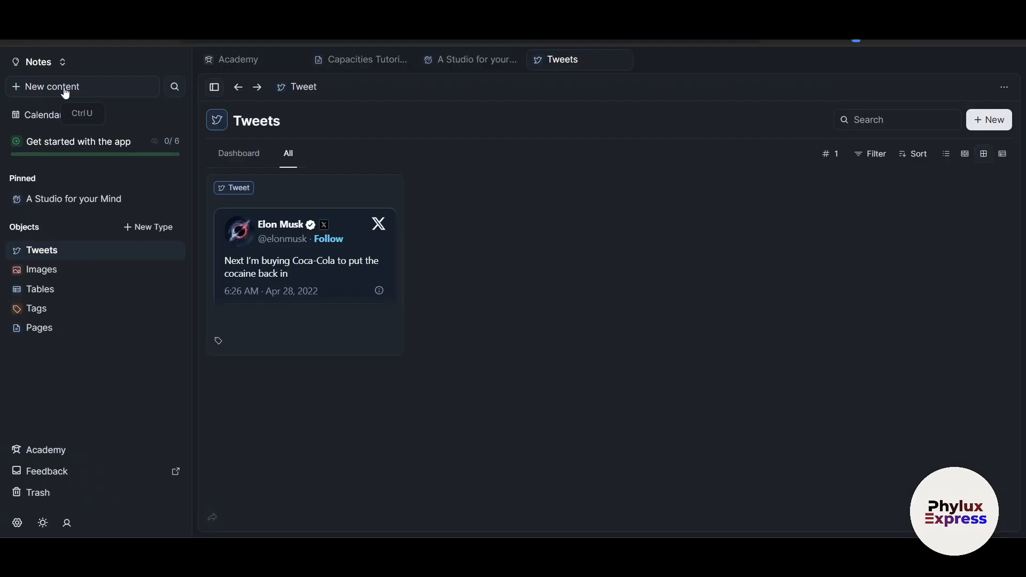
pyautogui.click(64, 87)
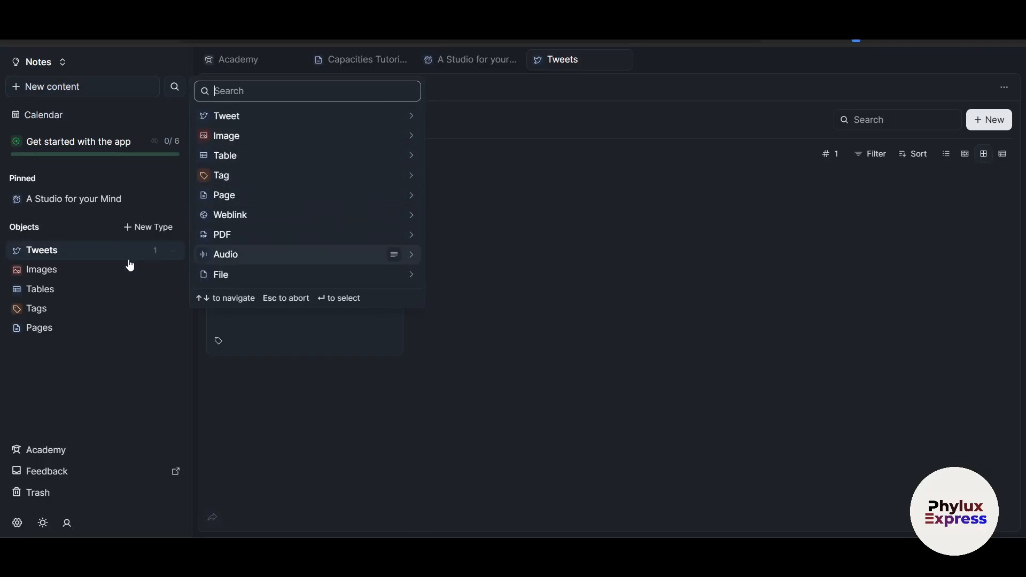
pyautogui.click(172, 252)
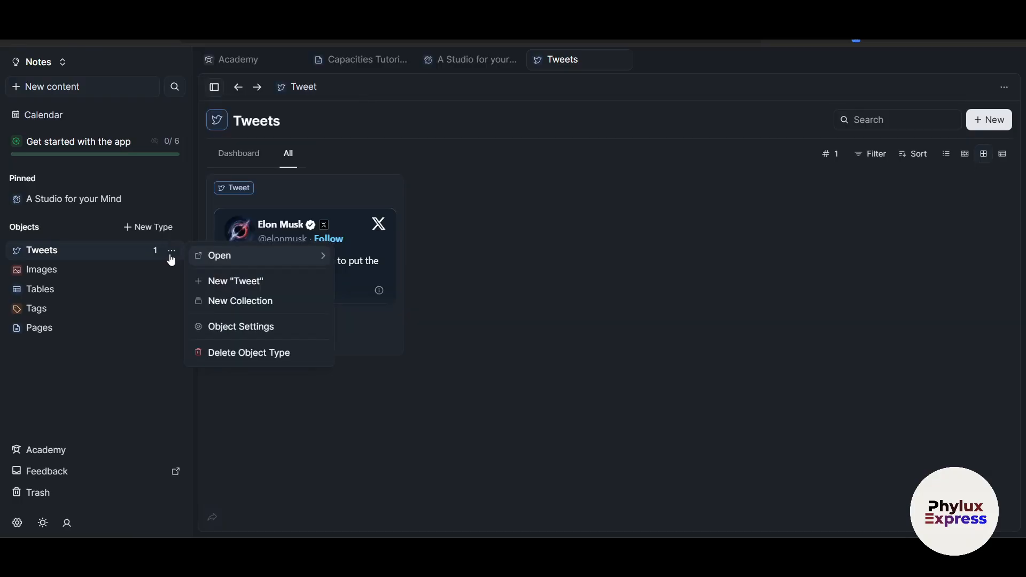
pyautogui.click(247, 281)
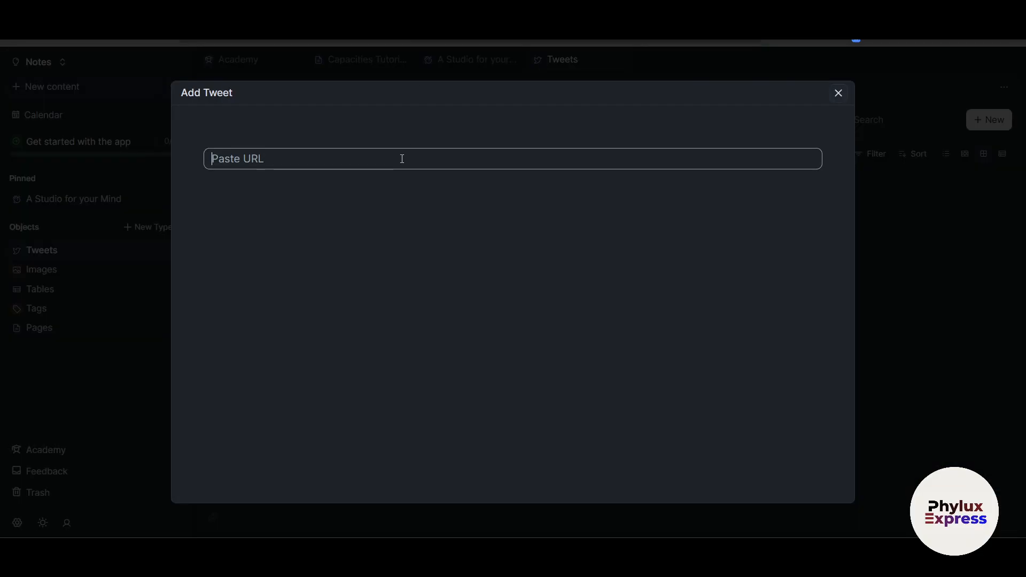
pyautogui.hotkey('ctrl', 'v')
pyautogui.press('Return')
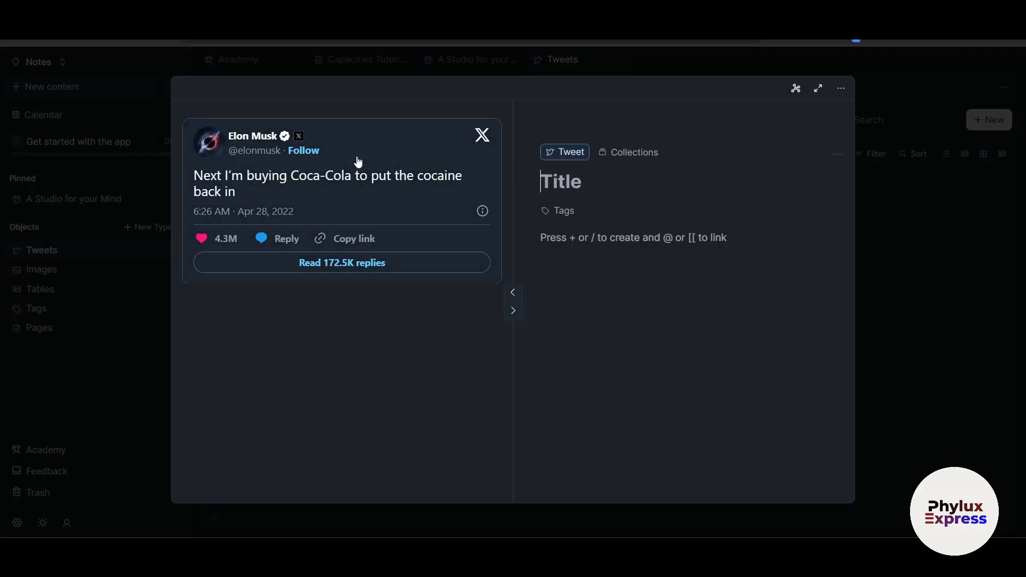
pyautogui.write('adawdwadwad')
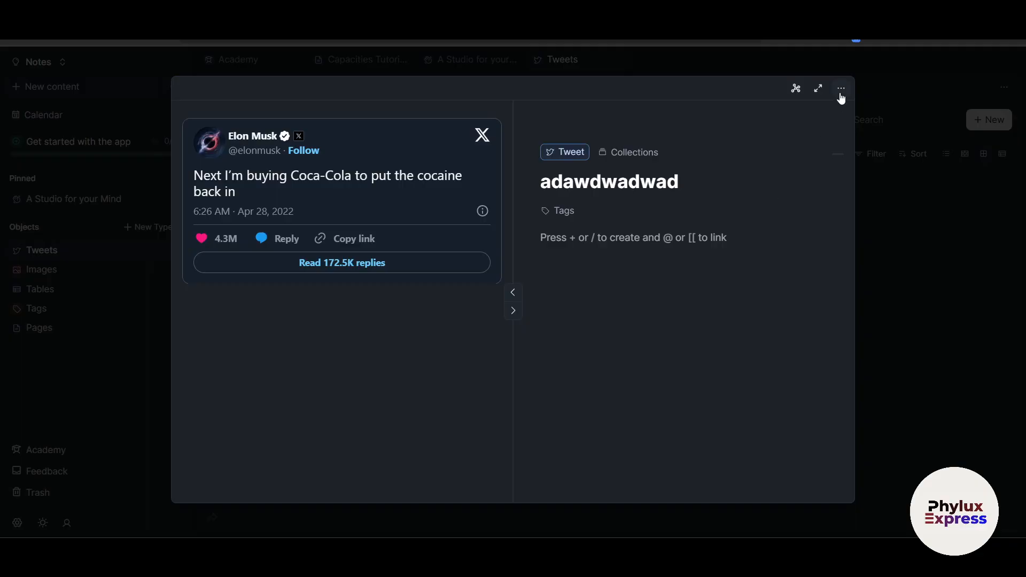
pyautogui.click(915, 213)
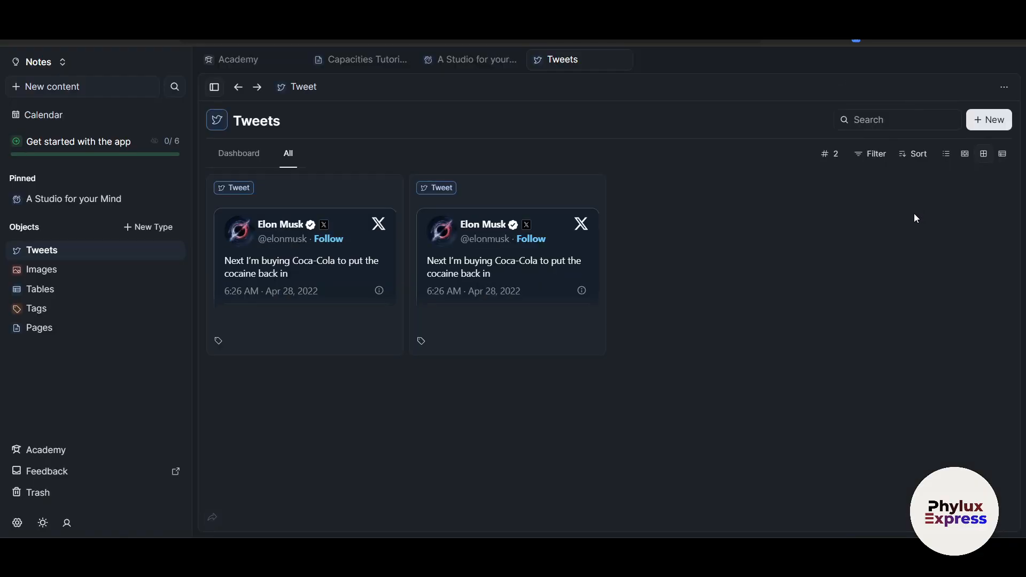
pyautogui.click(123, 91)
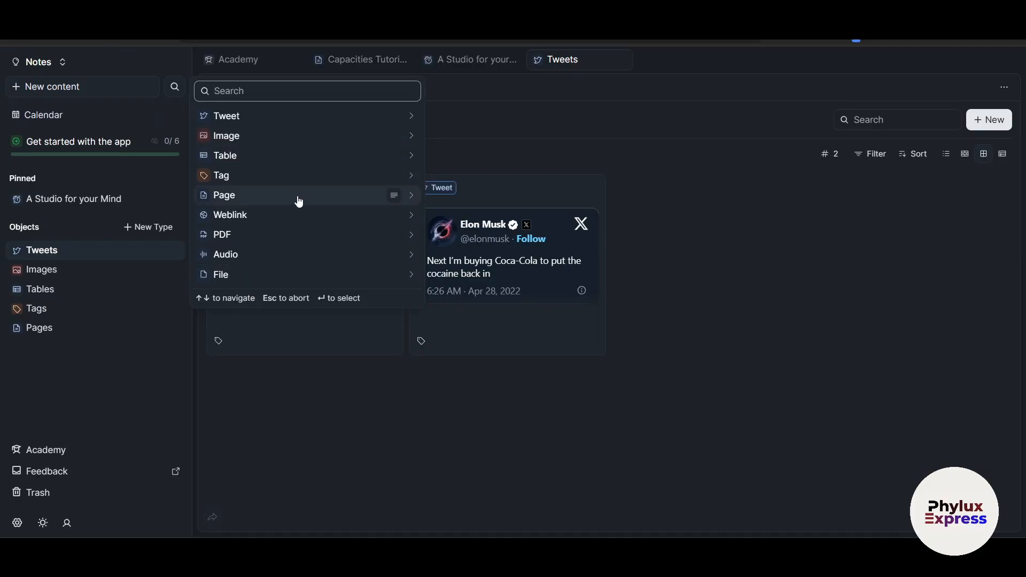
pyautogui.click(694, 356)
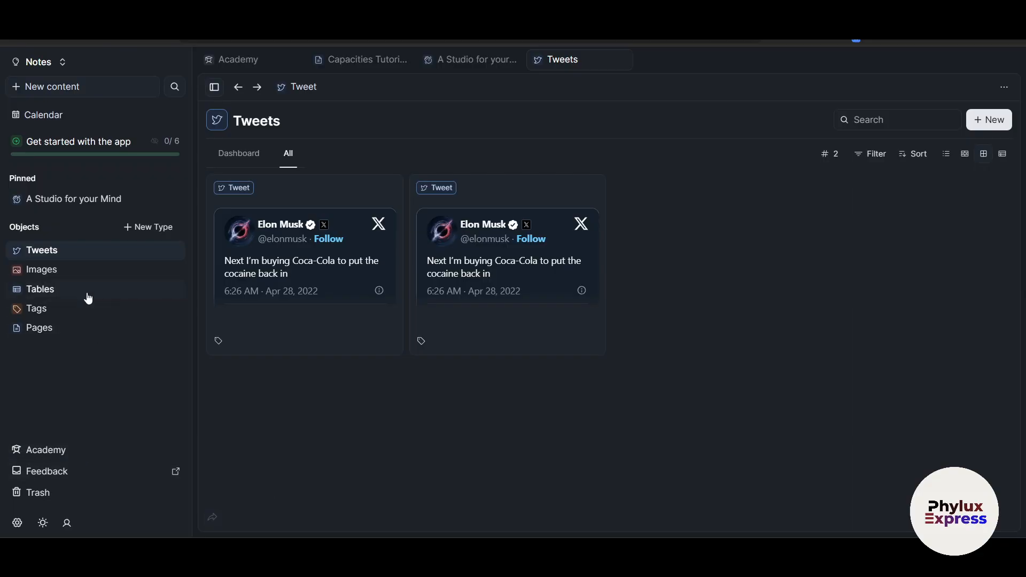
# Step: Create the Meeting type from its template and add the entry Meeting #1
pyautogui.click(153, 227)
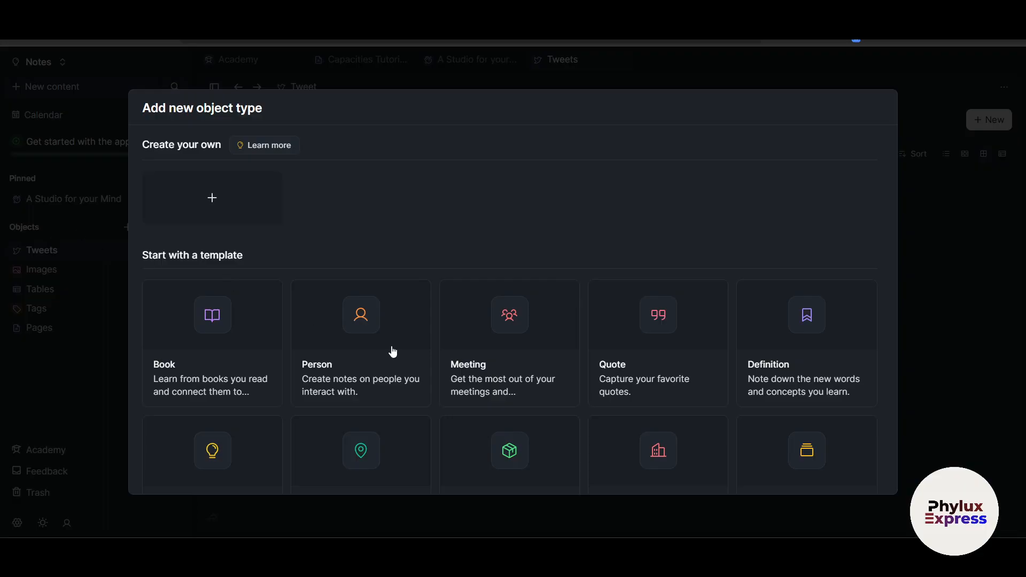
pyautogui.scroll(-3, 314, 319)
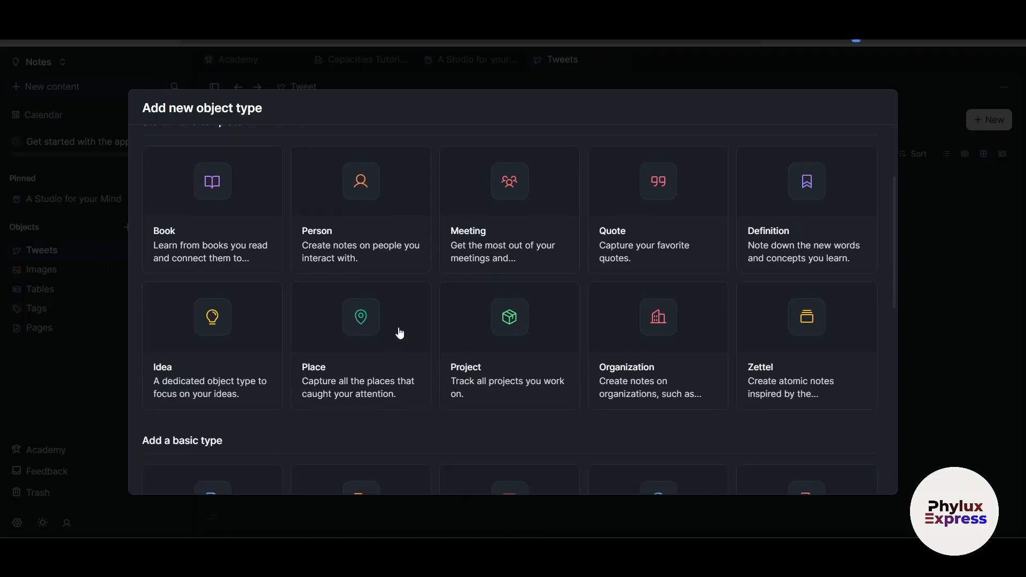
pyautogui.click(485, 254)
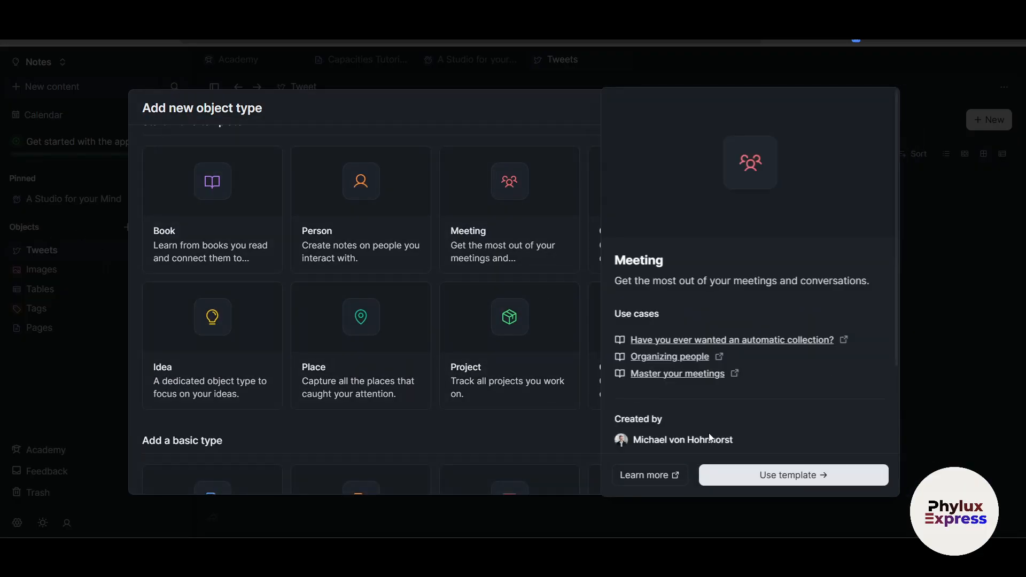
pyautogui.click(734, 475)
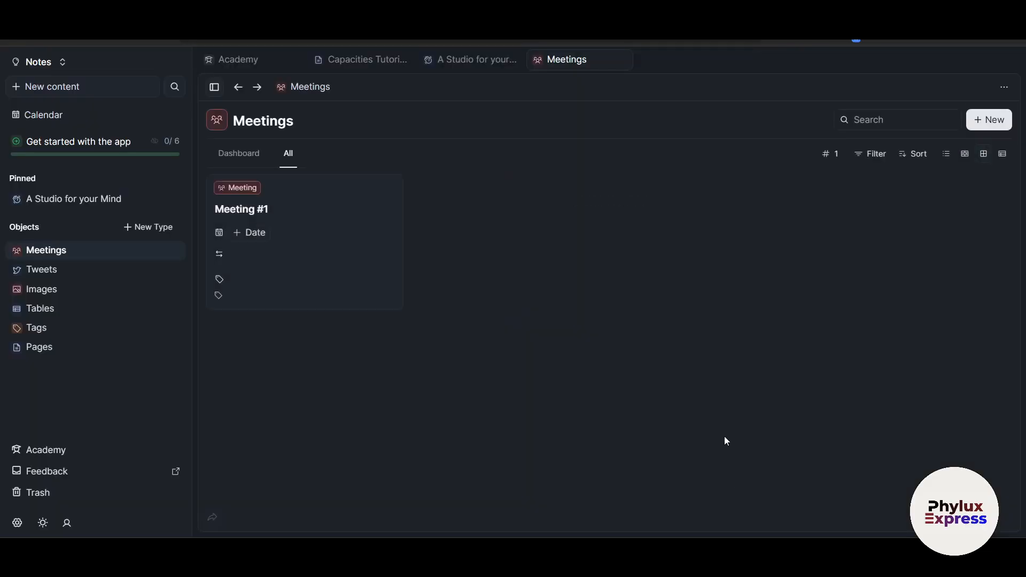
pyautogui.click(274, 210)
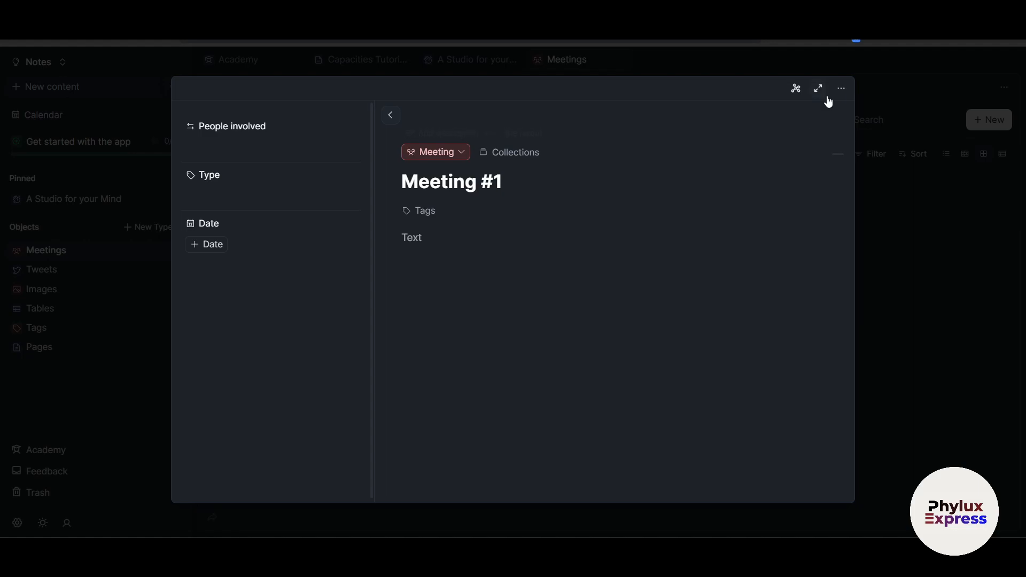
pyautogui.click(964, 271)
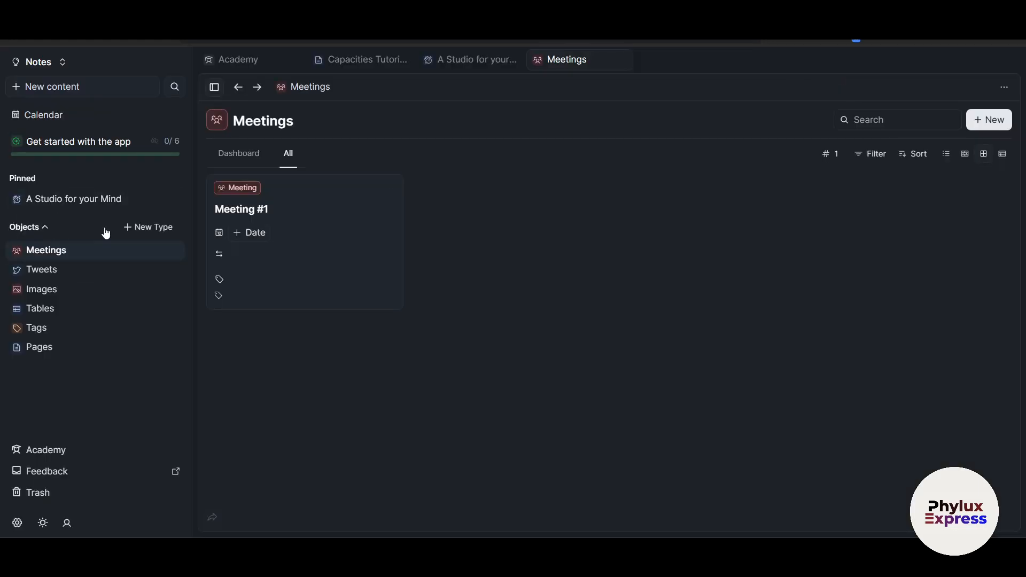
# Step: Look through the new object type choices again, then dismiss them
pyautogui.click(134, 229)
pyautogui.scroll(-5, 572, 426)
pyautogui.scroll(-5, 574, 427)
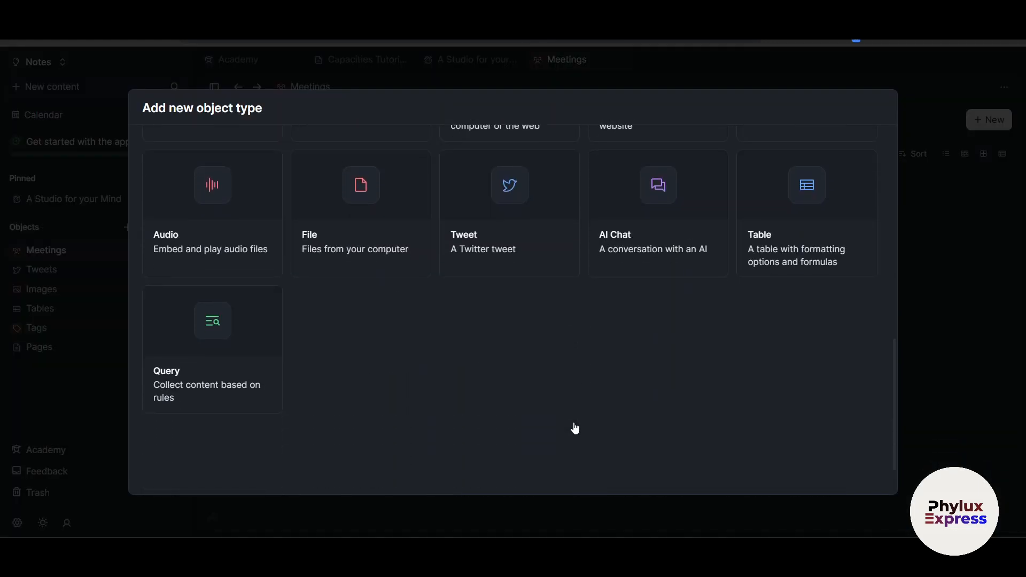
pyautogui.scroll(1, 572, 407)
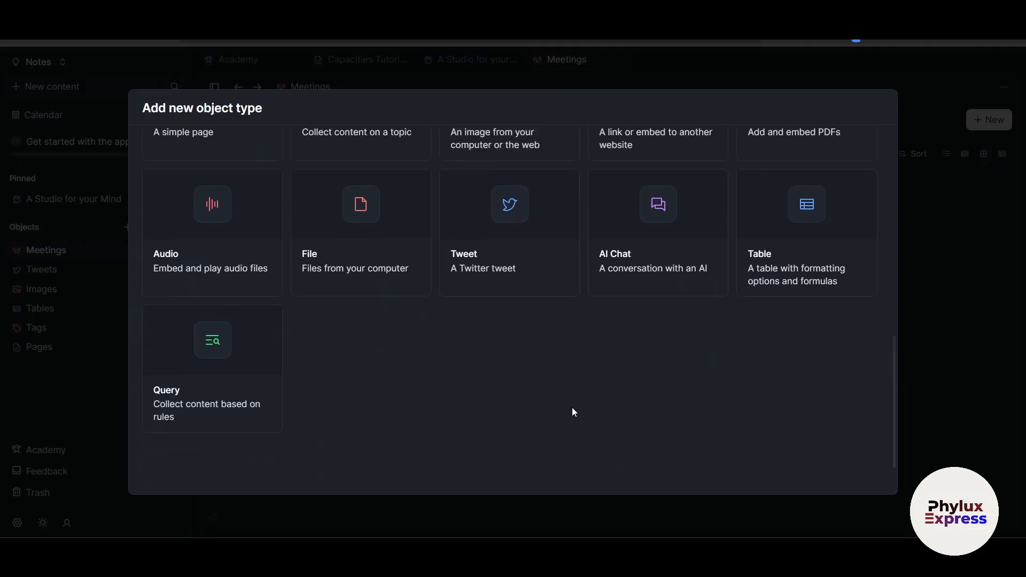
pyautogui.click(960, 392)
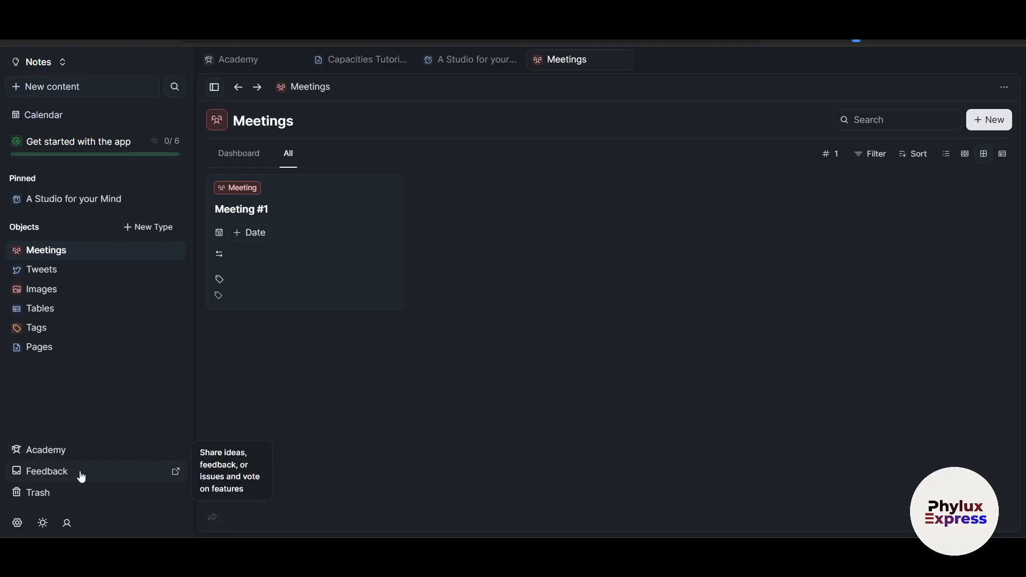
# Step: Look over the Account settings and the Editor preferences in workspace settings
pyautogui.click(17, 523)
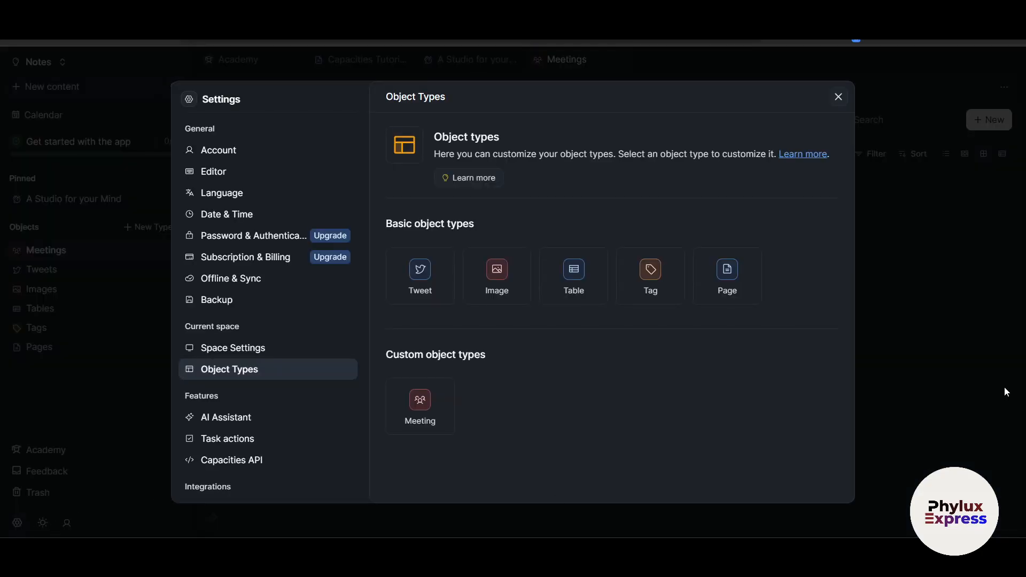
pyautogui.click(52, 524)
pyautogui.click(68, 525)
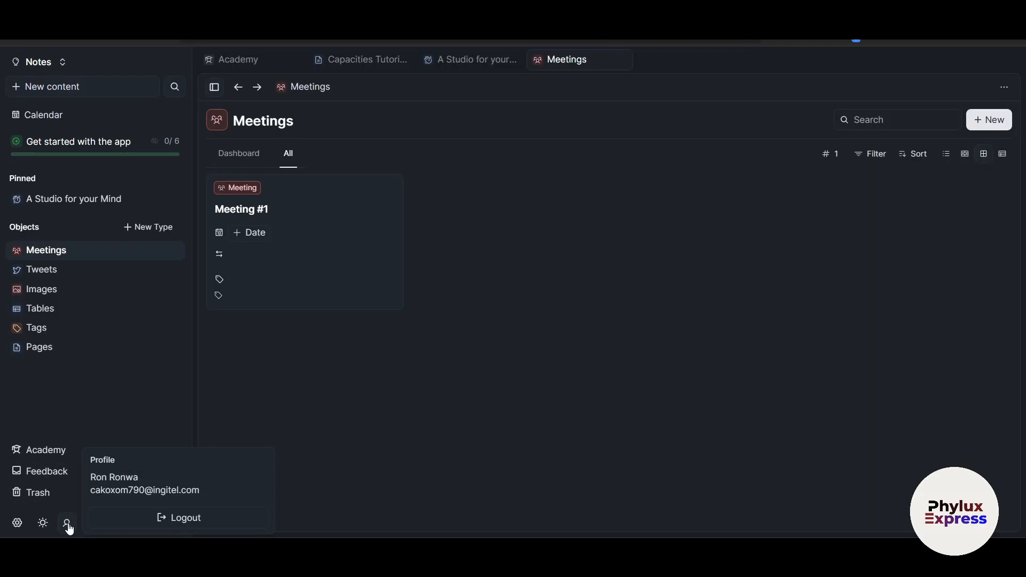
pyautogui.click(17, 523)
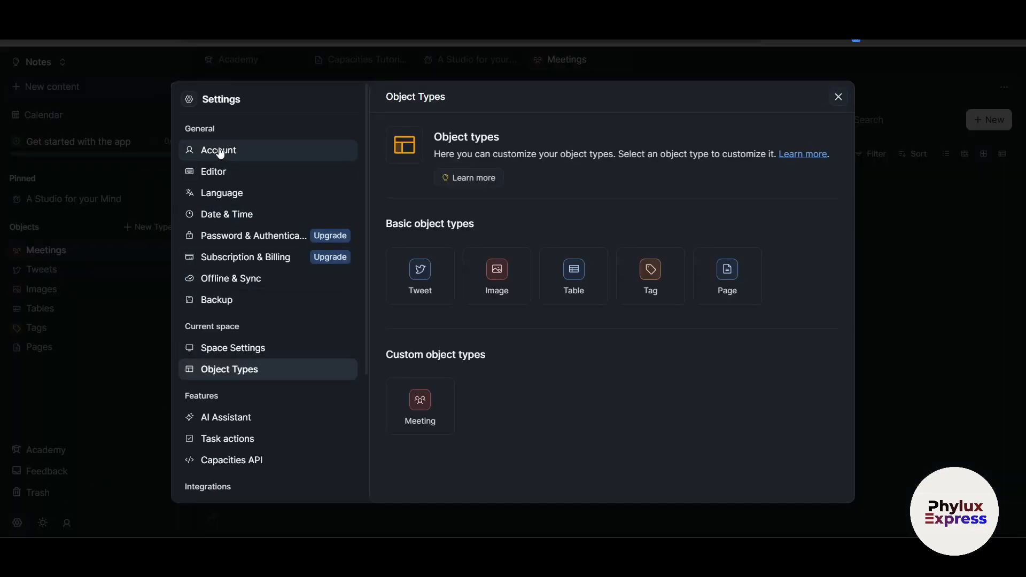
pyautogui.click(220, 151)
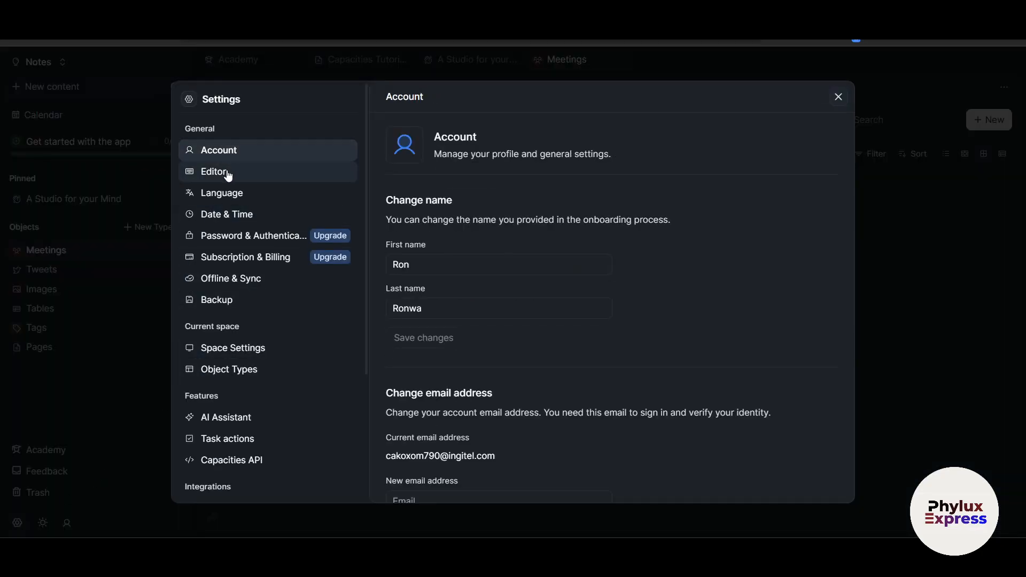
pyautogui.click(227, 173)
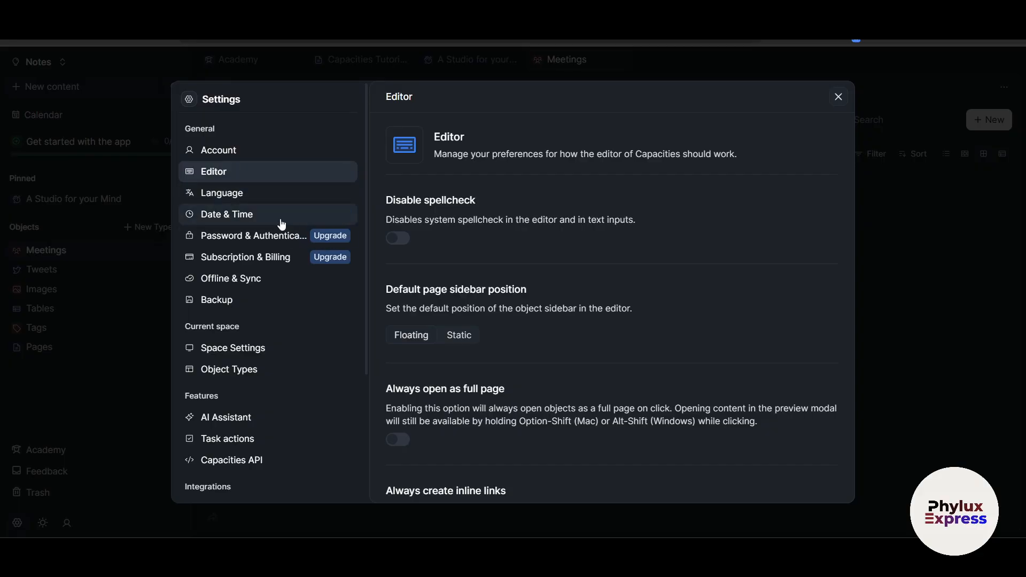
pyautogui.scroll(-3, 293, 369)
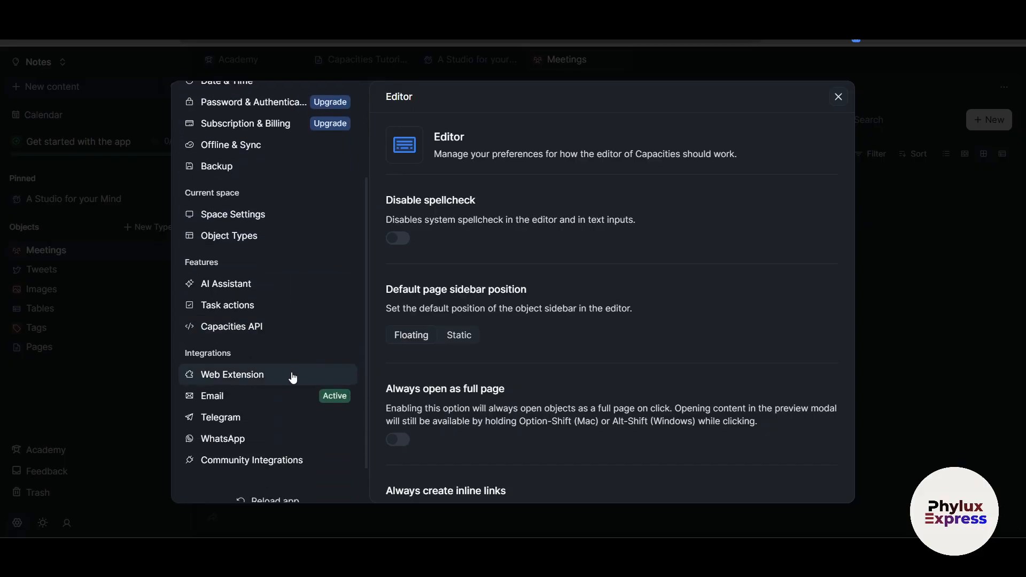
pyautogui.scroll(-1, 291, 388)
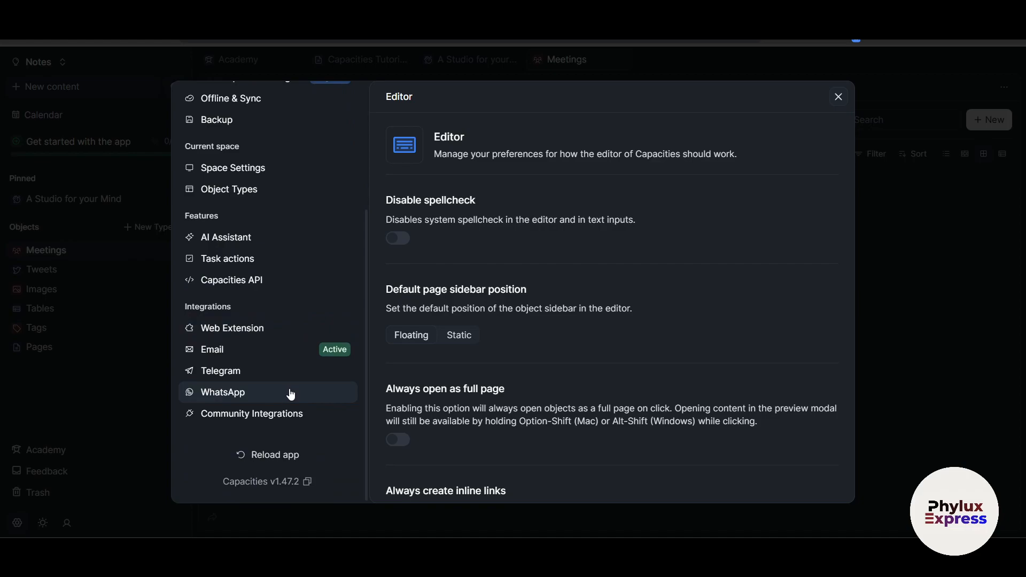
# Step: Browse the Web Extension integration page, with Chrome, Edge, Safari, Firefox installs and Web Highlights
pyautogui.click(283, 341)
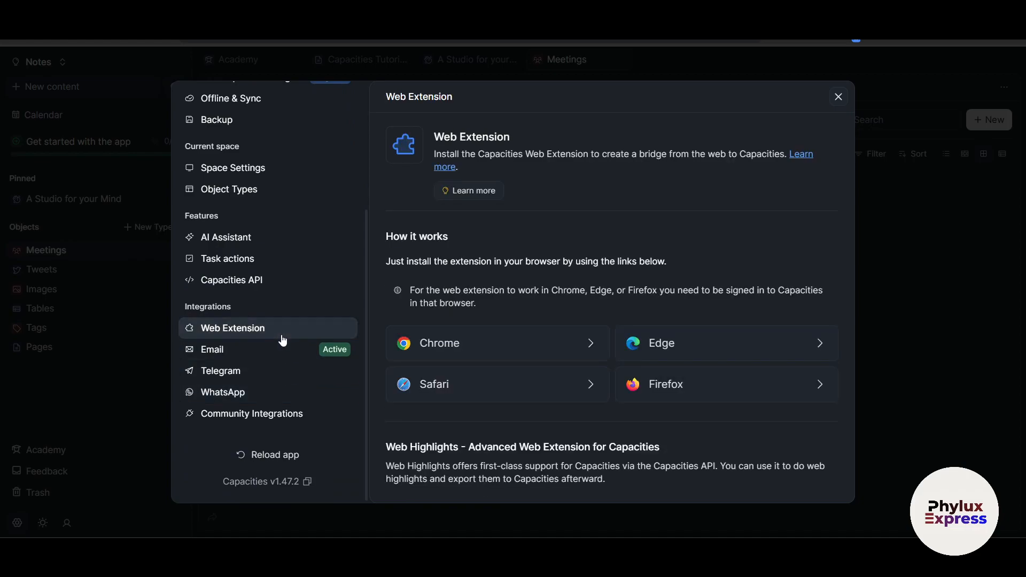
pyautogui.scroll(-3, 605, 420)
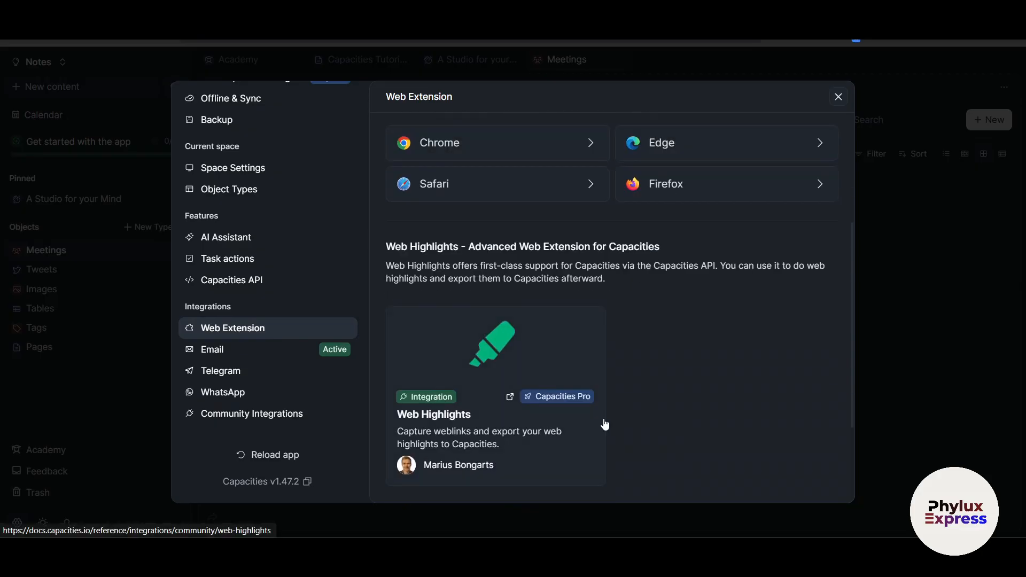
pyautogui.scroll(-2, 605, 424)
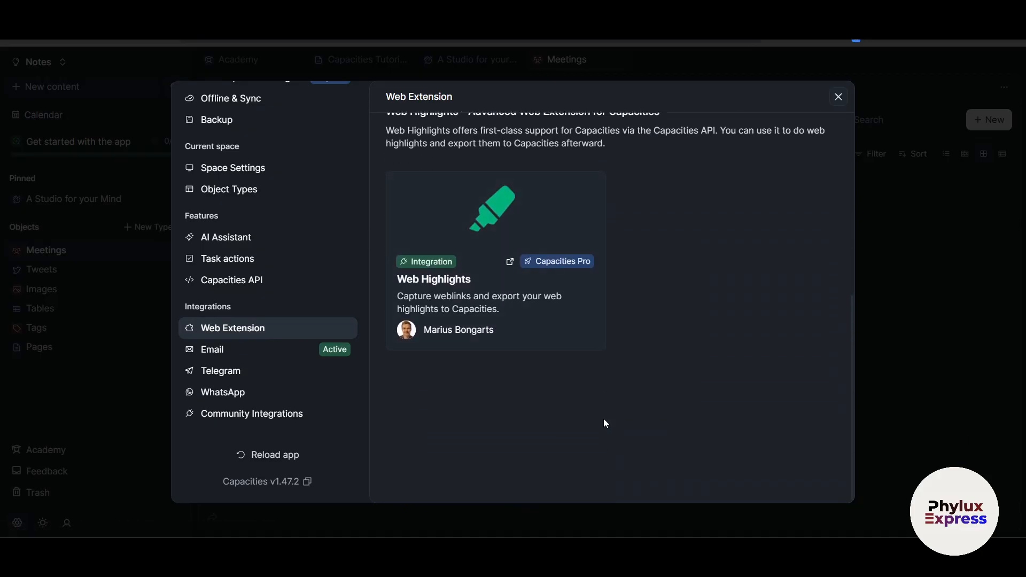
pyautogui.scroll(2, 282, 394)
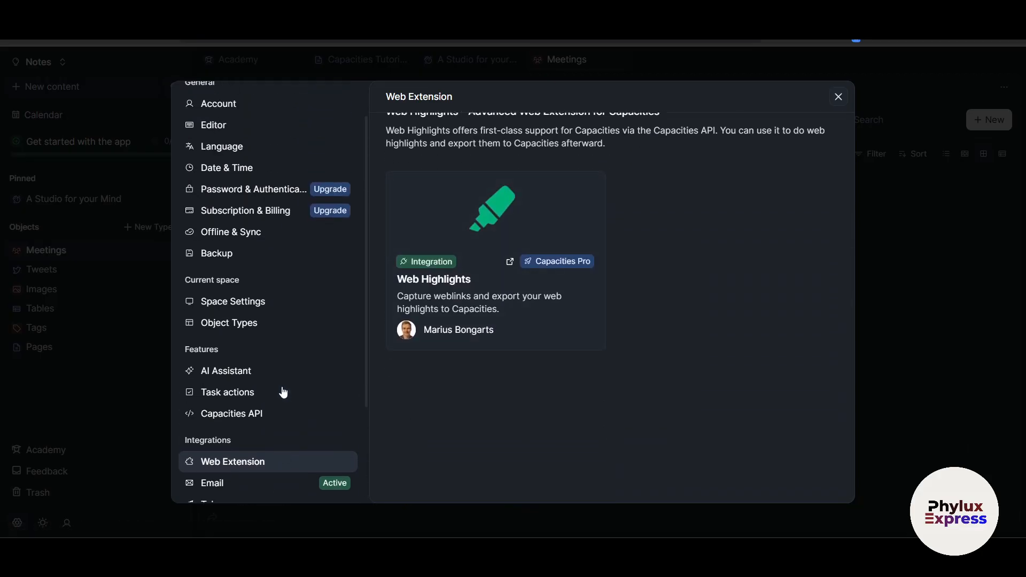